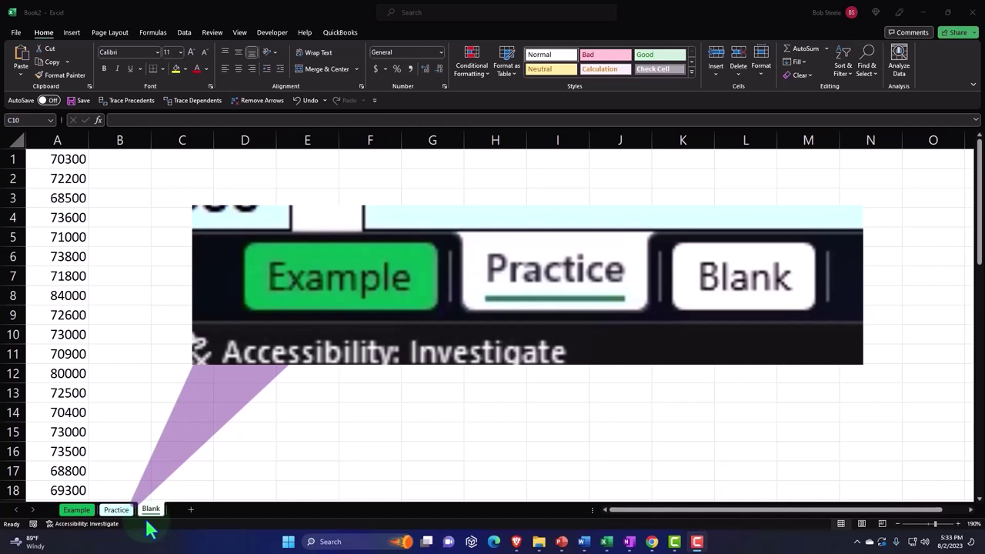
On the Example sheet, review the sorted Wages table and its two histograms, selecting the bin axis.
{"action": "left_click", "coordinate": [80, 512]}
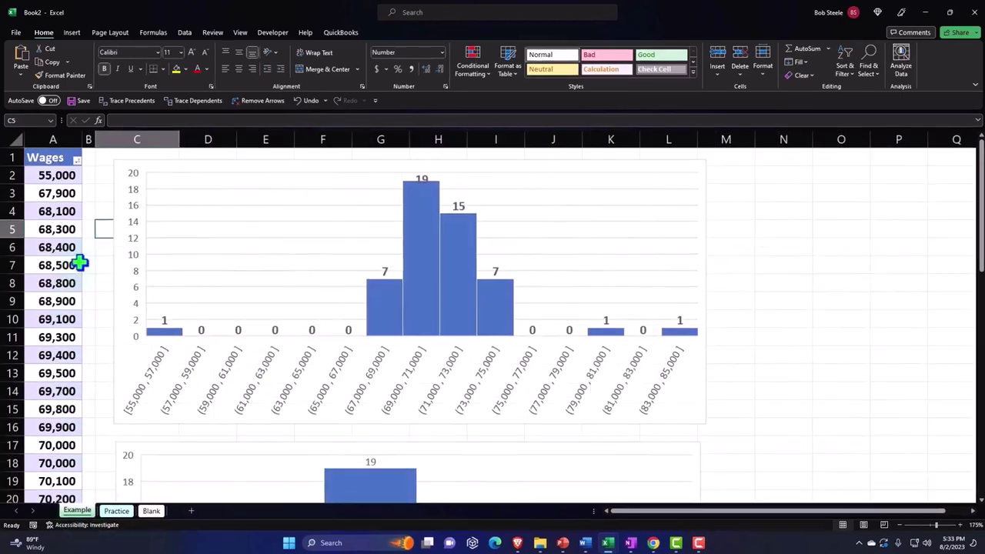
{"action": "left_click", "coordinate": [78, 263]}
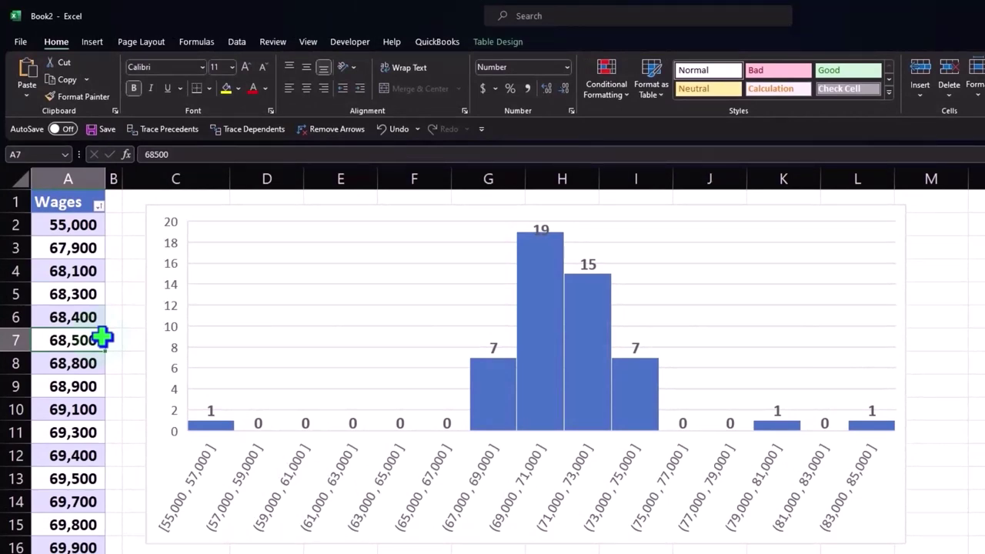
{"action": "scroll", "coordinate": [118, 331], "scroll_direction": "down", "scroll_amount": 5}
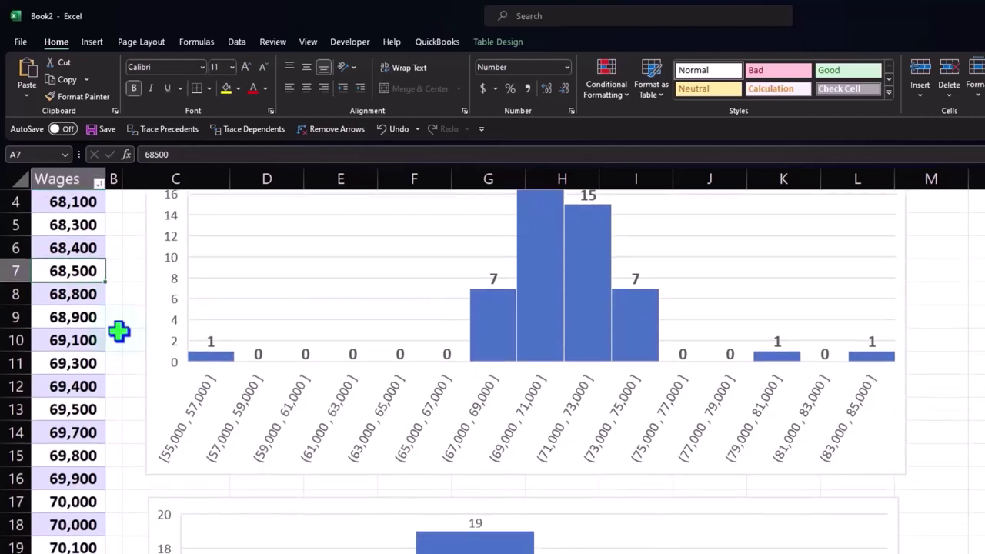
{"action": "scroll", "coordinate": [119, 331], "scroll_direction": "down", "scroll_amount": 1}
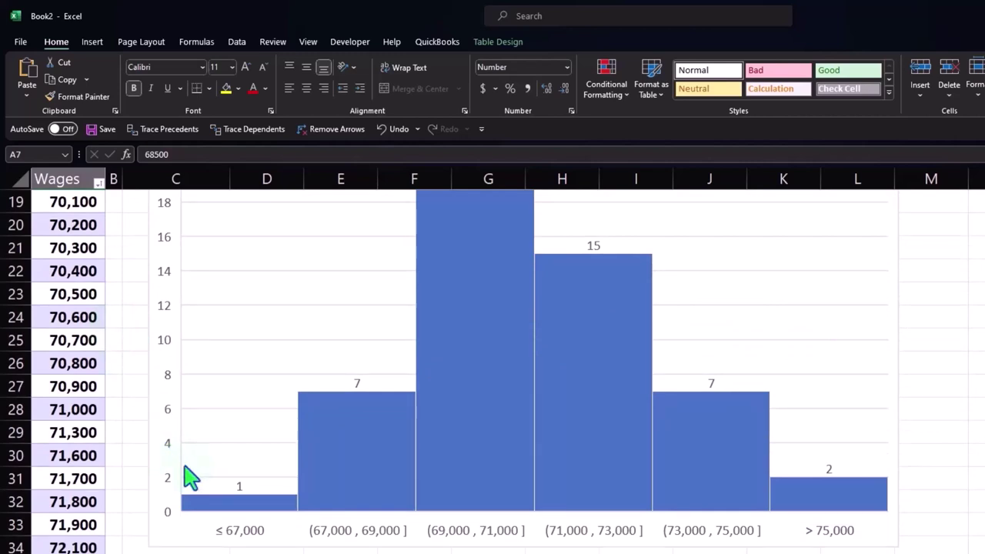
{"action": "left_click", "coordinate": [339, 541]}
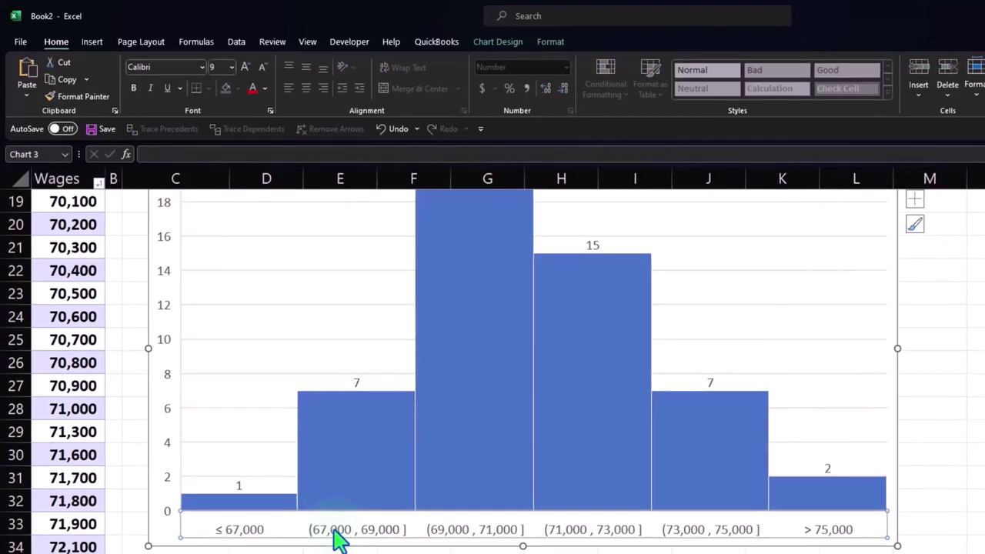
{"action": "scroll", "coordinate": [289, 459], "scroll_direction": "up", "scroll_amount": 4}
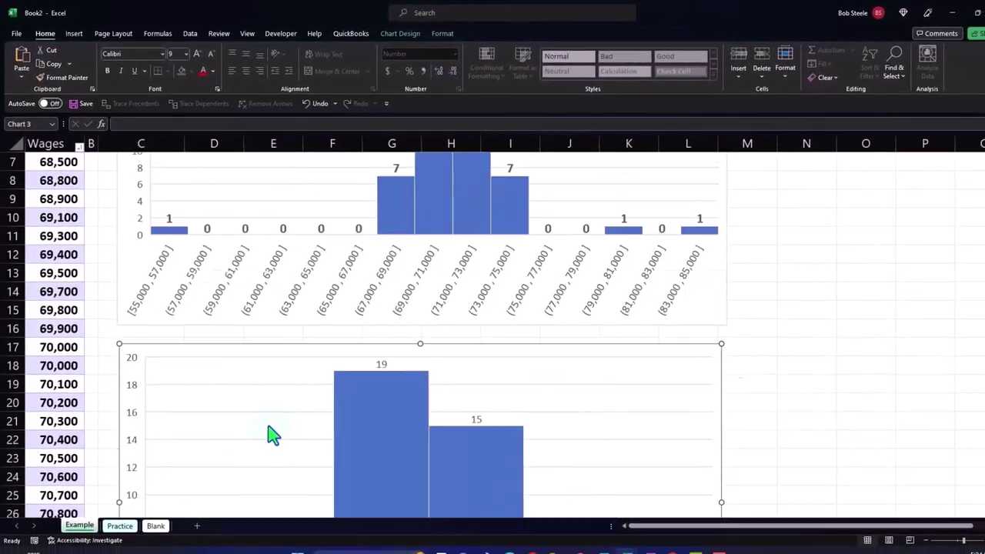
{"action": "scroll", "coordinate": [286, 454], "scroll_direction": "up", "scroll_amount": 2}
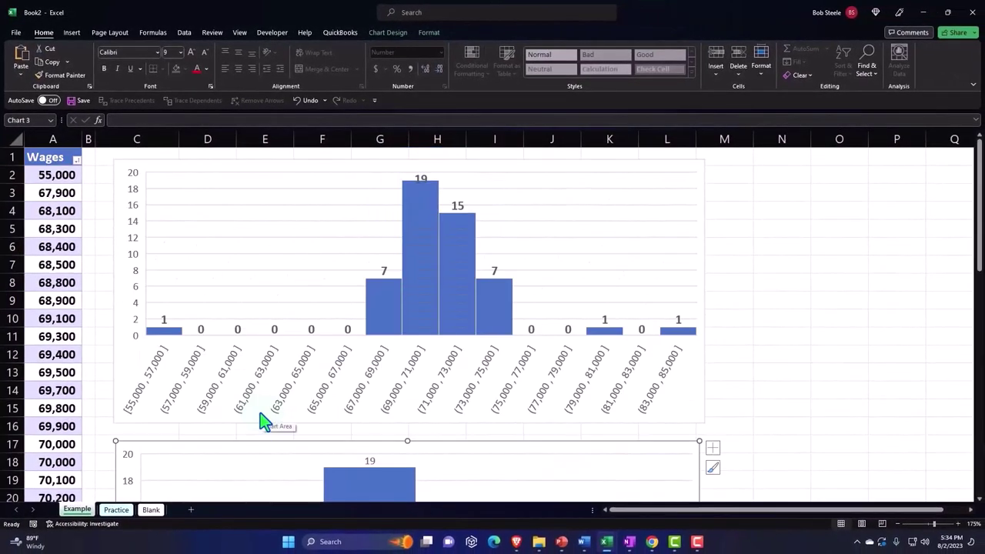
Go to the Blank sheet and scroll through the unsorted wage list starting at 70300.
{"action": "left_click", "coordinate": [149, 511]}
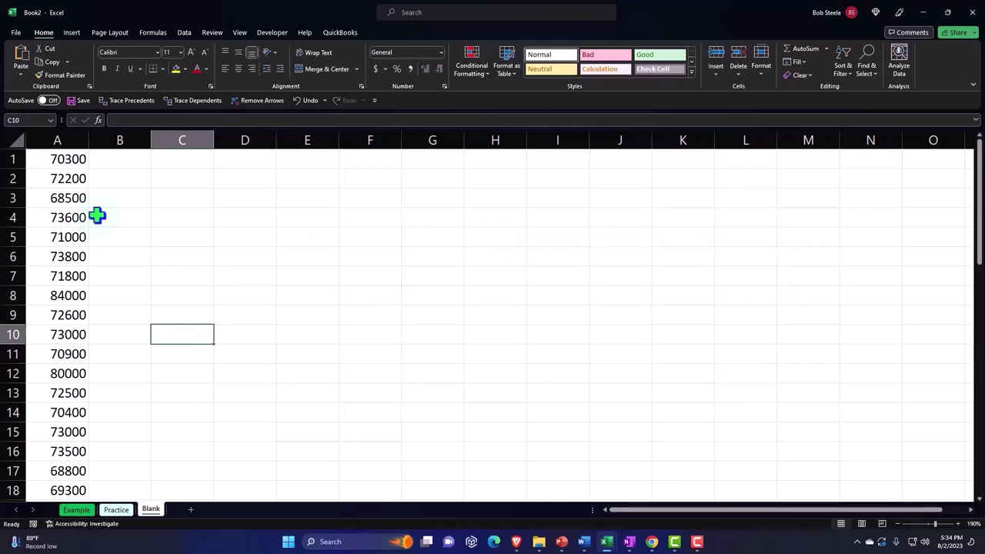
{"action": "scroll", "coordinate": [97, 215], "scroll_direction": "down", "scroll_amount": 2}
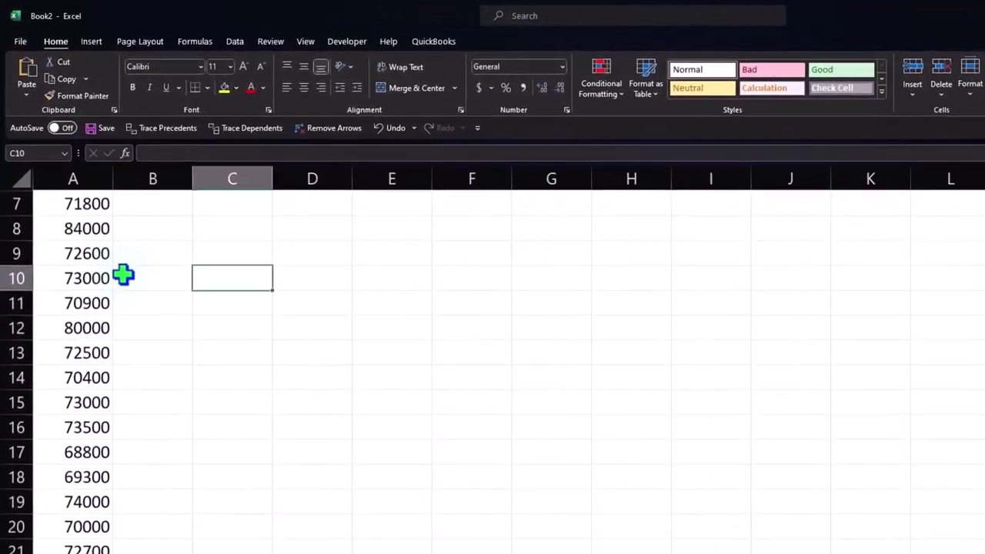
{"action": "scroll", "coordinate": [123, 275], "scroll_direction": "down", "scroll_amount": 6}
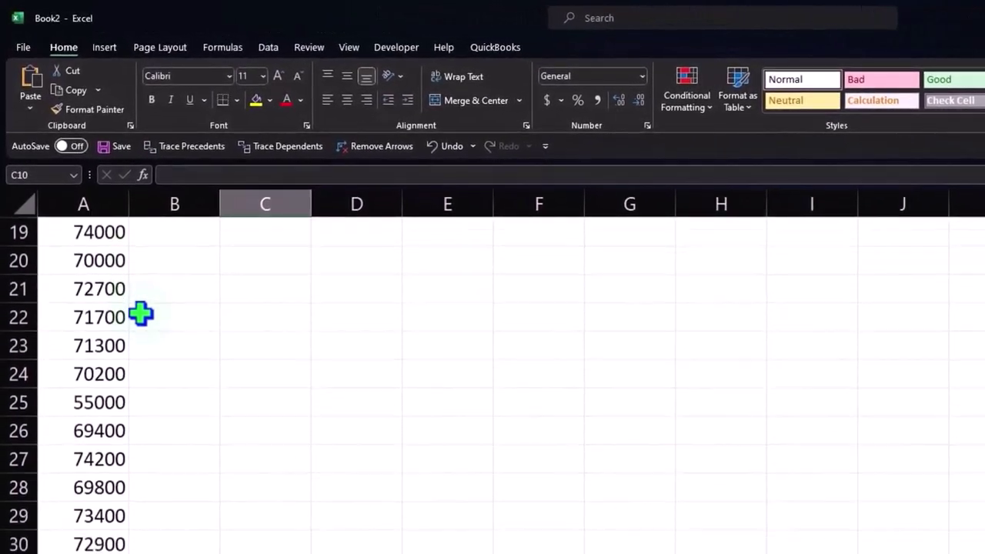
{"action": "scroll", "coordinate": [141, 313], "scroll_direction": "down", "scroll_amount": 4}
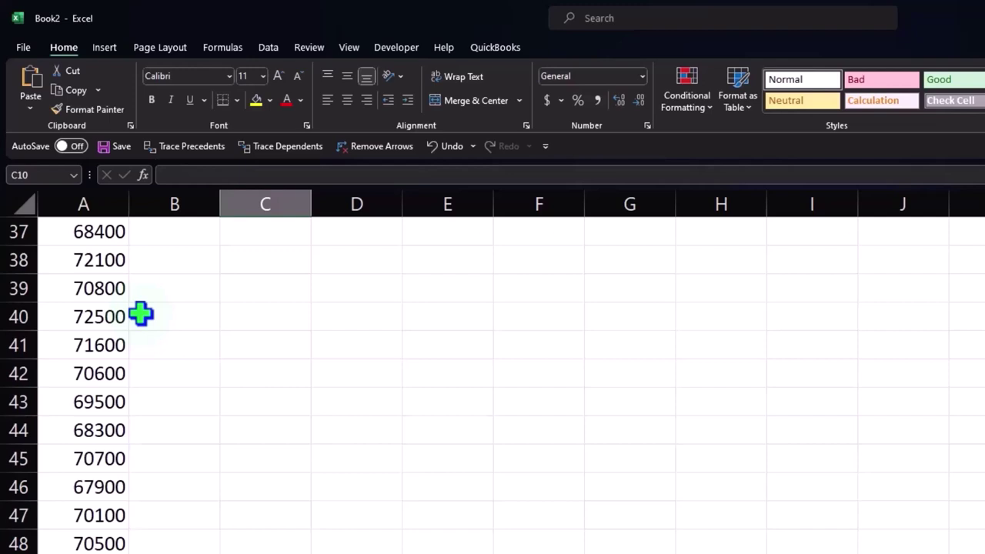
{"action": "scroll", "coordinate": [141, 313], "scroll_direction": "up", "scroll_amount": 12}
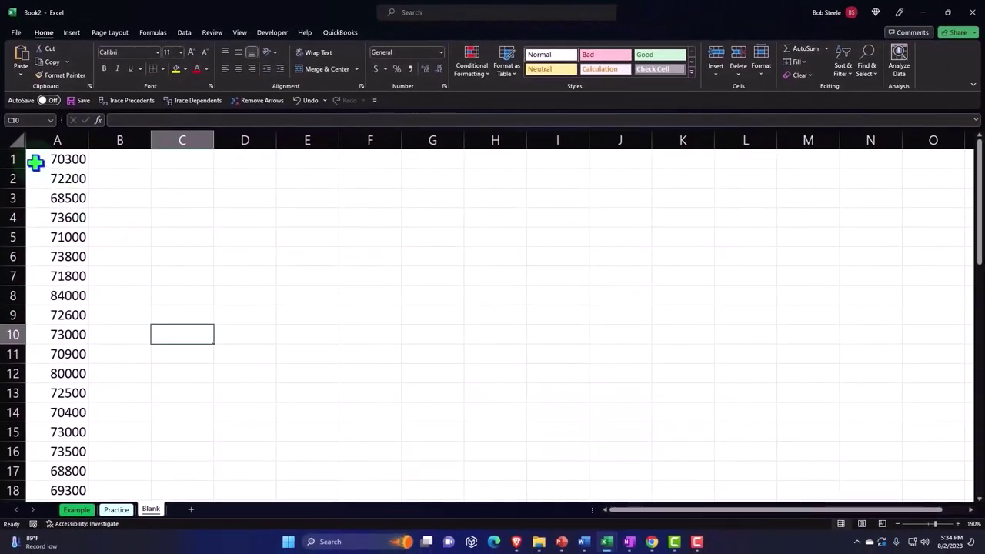
Format all cells as Currency with symbol None, 0 decimal places and red bracketed negatives.
{"action": "left_click", "coordinate": [17, 140]}
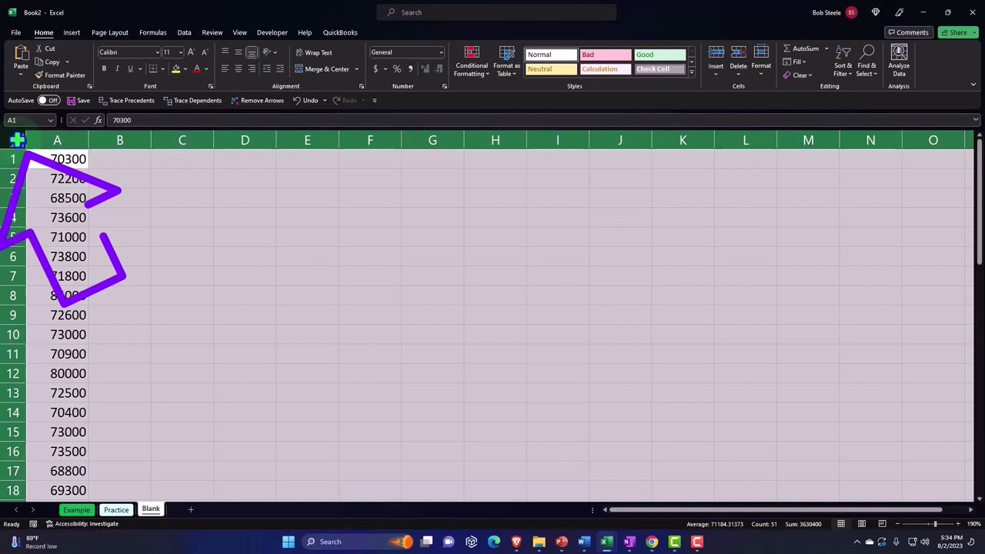
{"action": "right_click", "coordinate": [140, 191]}
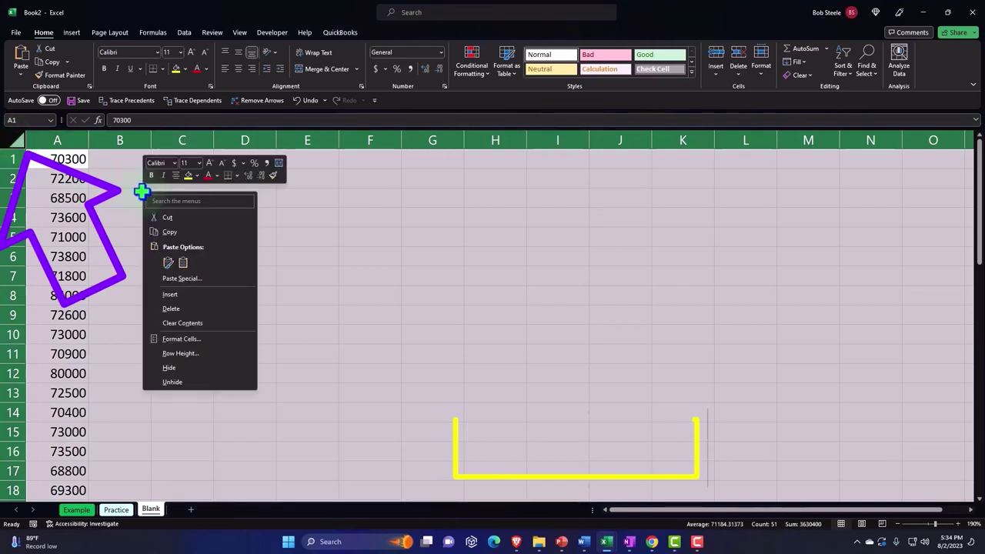
{"action": "left_click", "coordinate": [176, 343]}
{"action": "left_click_drag", "start_coordinate": [132, 219], "coordinate": [279, 194]}
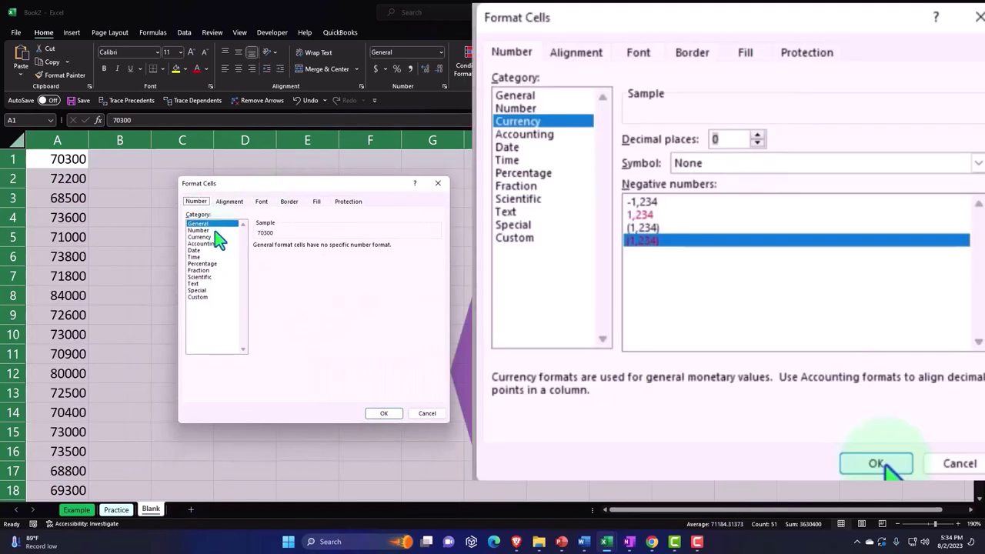
{"action": "left_click", "coordinate": [210, 237]}
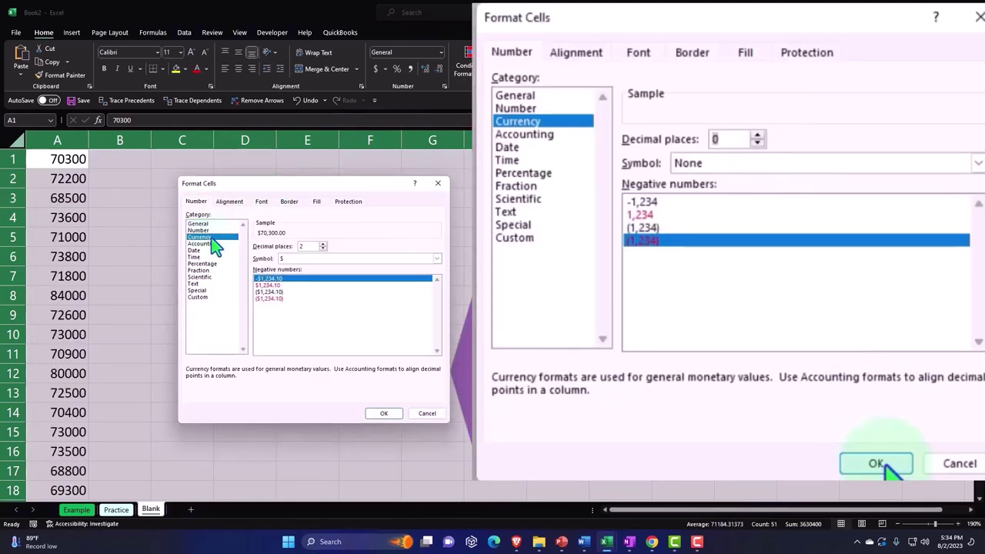
{"action": "left_click", "coordinate": [274, 299]}
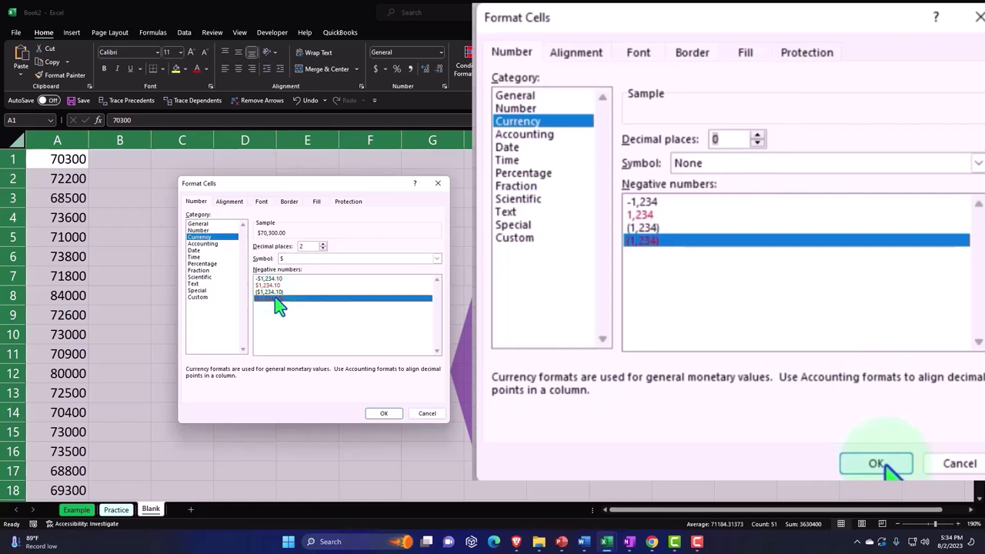
{"action": "left_click", "coordinate": [436, 260]}
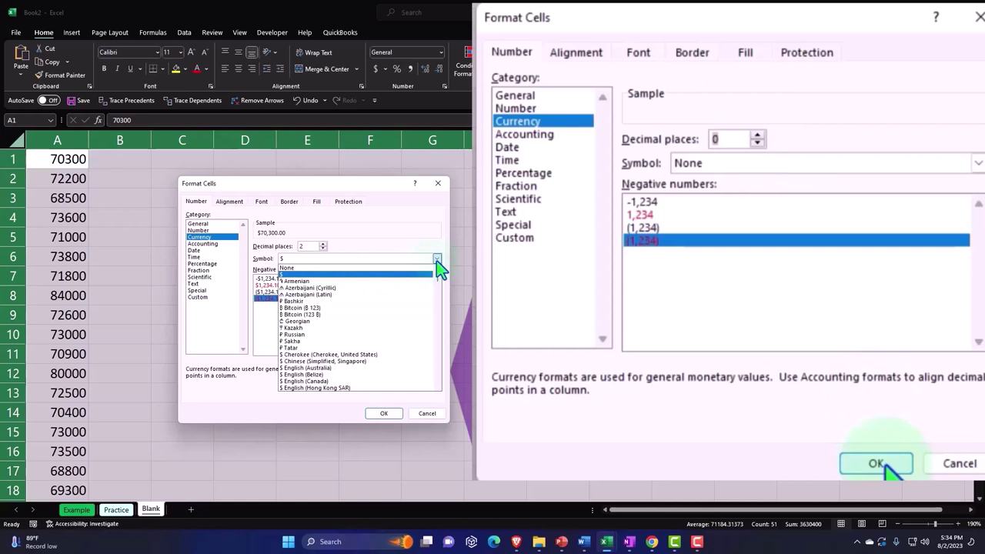
{"action": "left_click", "coordinate": [425, 268]}
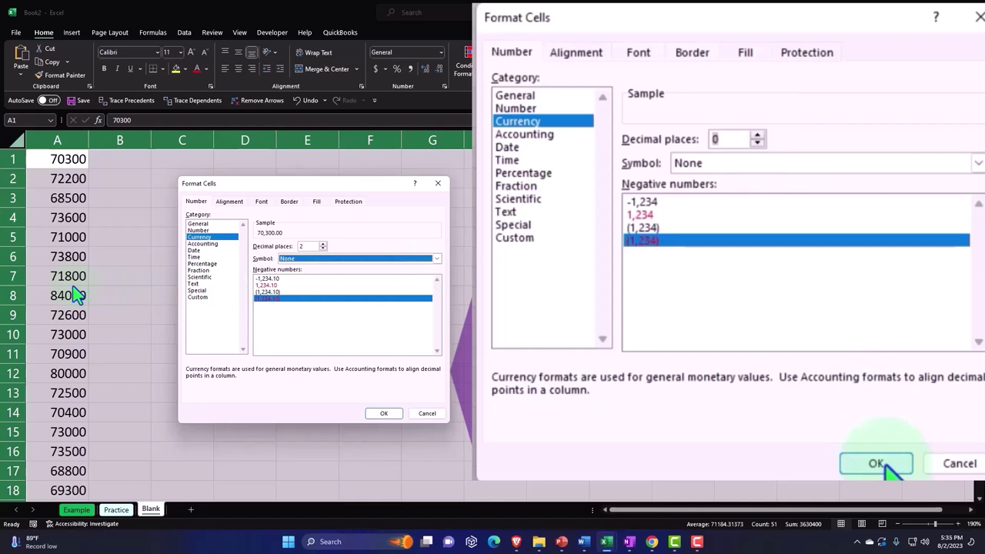
{"action": "left_click", "coordinate": [323, 249]}
{"action": "left_click", "coordinate": [324, 250]}
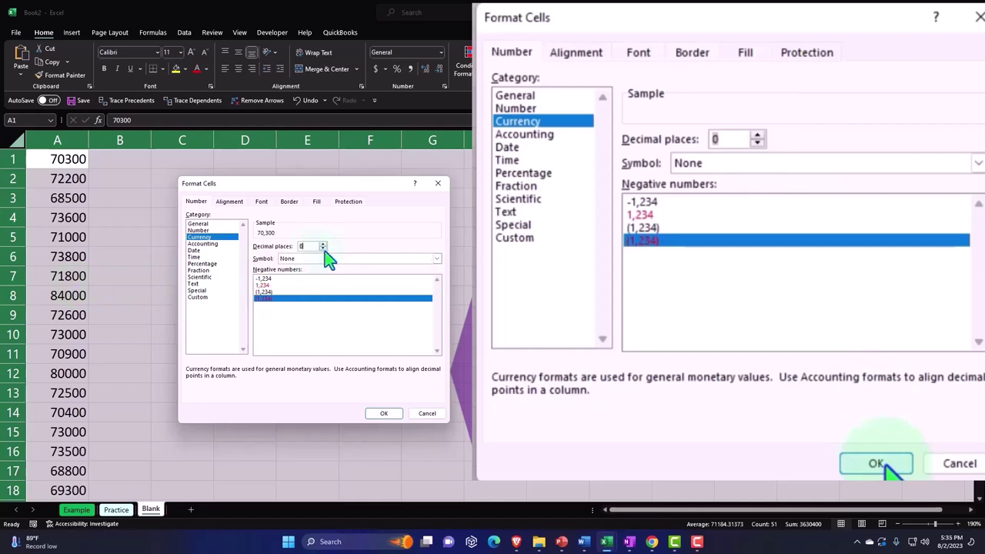
{"action": "left_click", "coordinate": [400, 413]}
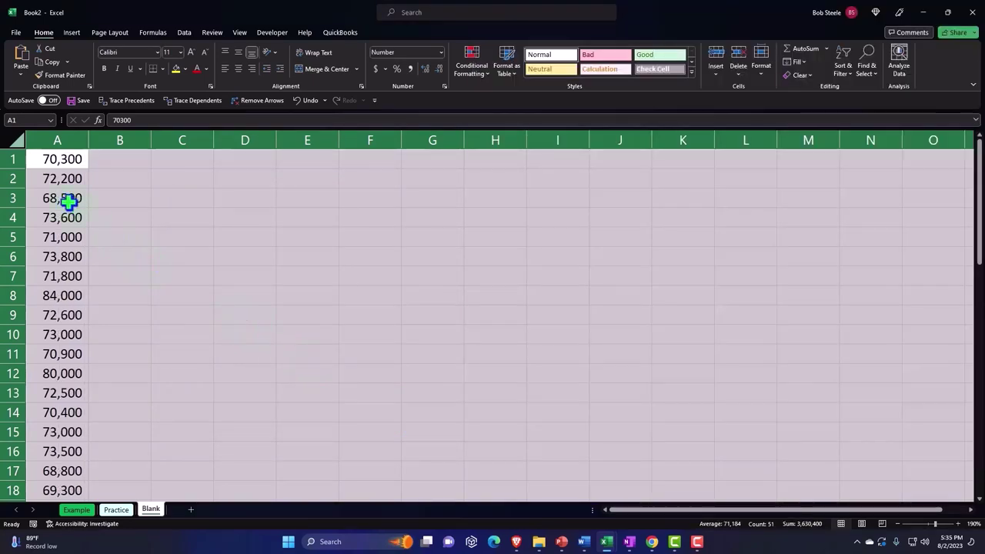
{"action": "left_click", "coordinate": [69, 201]}
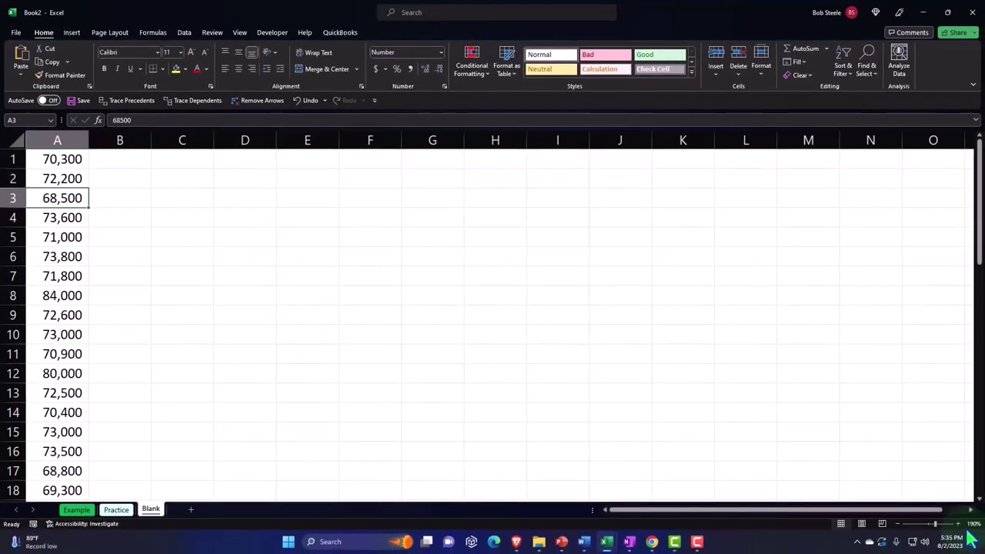
Scroll back to the top of the 220% view and select row 1.
{"action": "scroll", "coordinate": [275, 310], "scroll_direction": "up", "scroll_amount": 2}
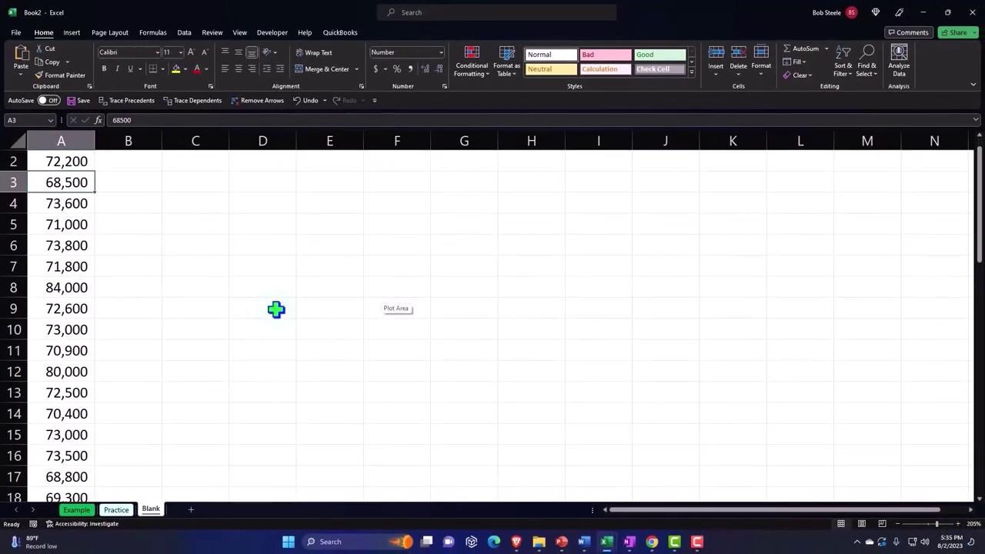
{"action": "scroll", "coordinate": [276, 309], "scroll_direction": "up", "scroll_amount": 1}
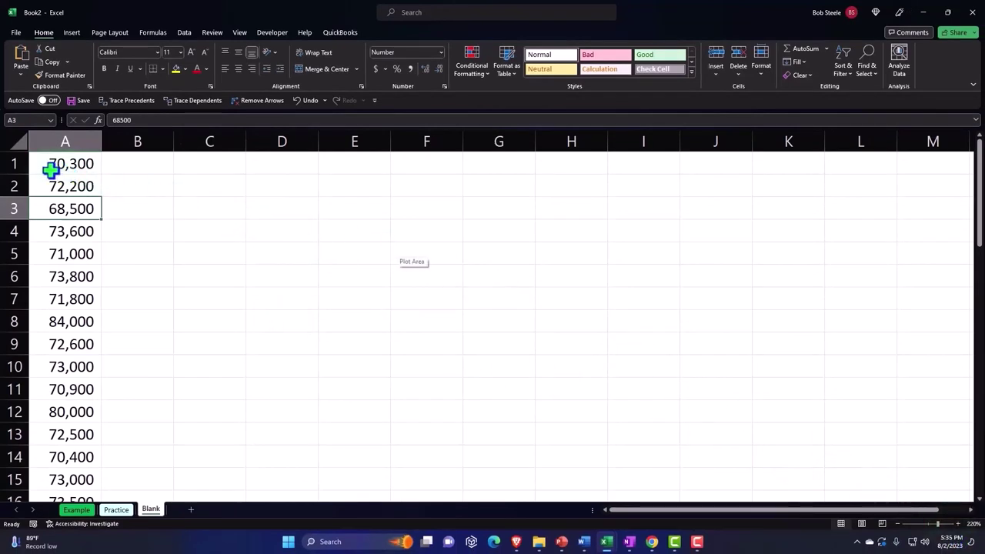
{"action": "left_click", "coordinate": [17, 162]}
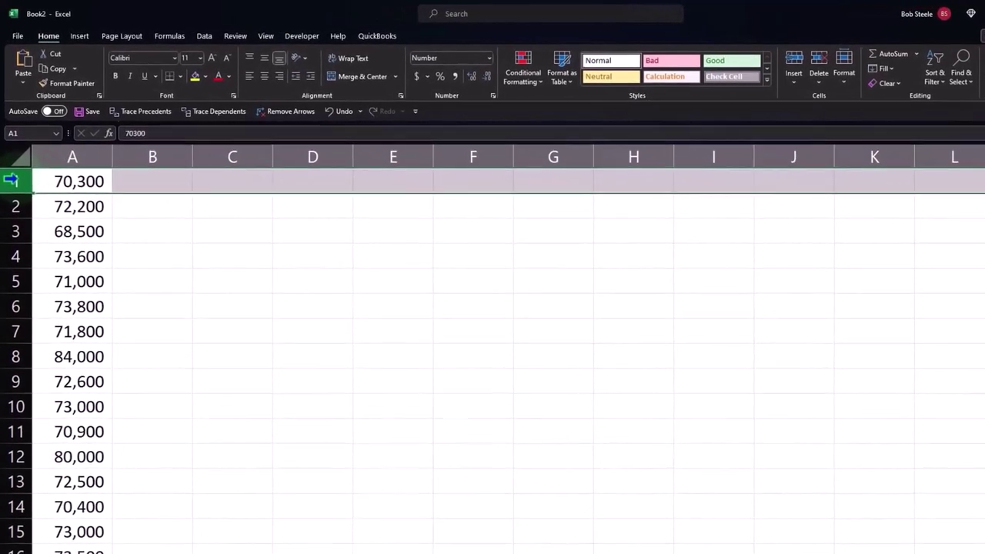
Enter the test text 'dgfd' in cell E1.
{"action": "left_click", "coordinate": [394, 181]}
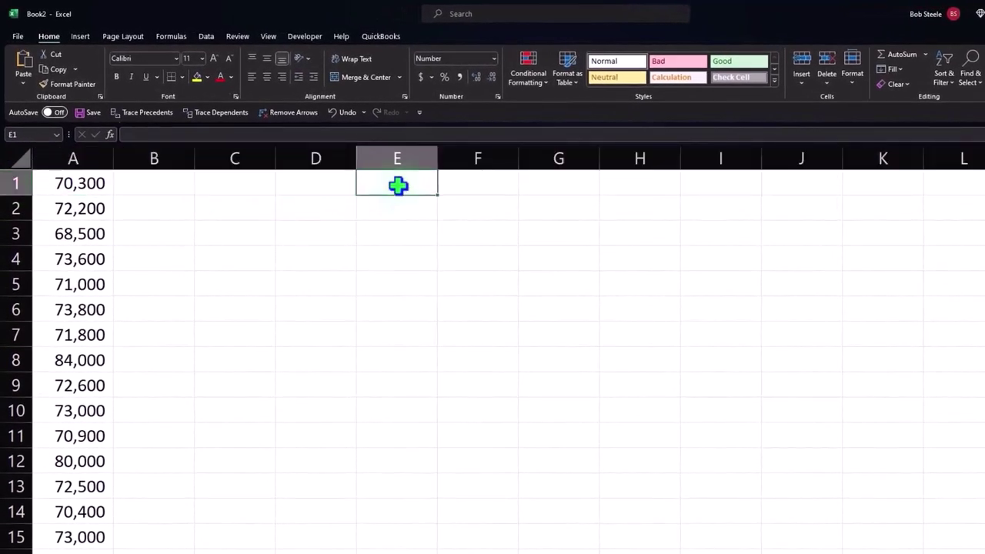
{"action": "type", "text": "dgfdf"}
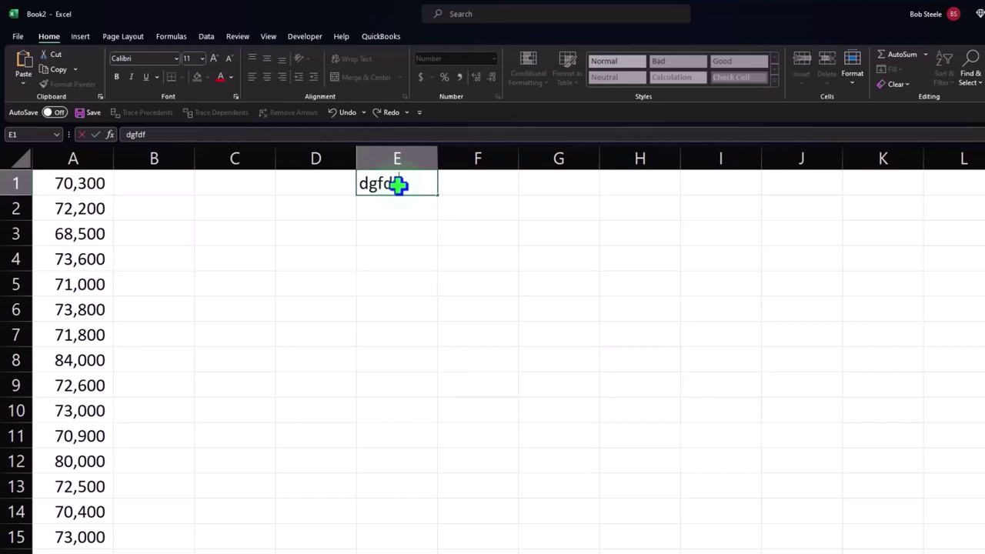
{"action": "key", "text": "Return"}
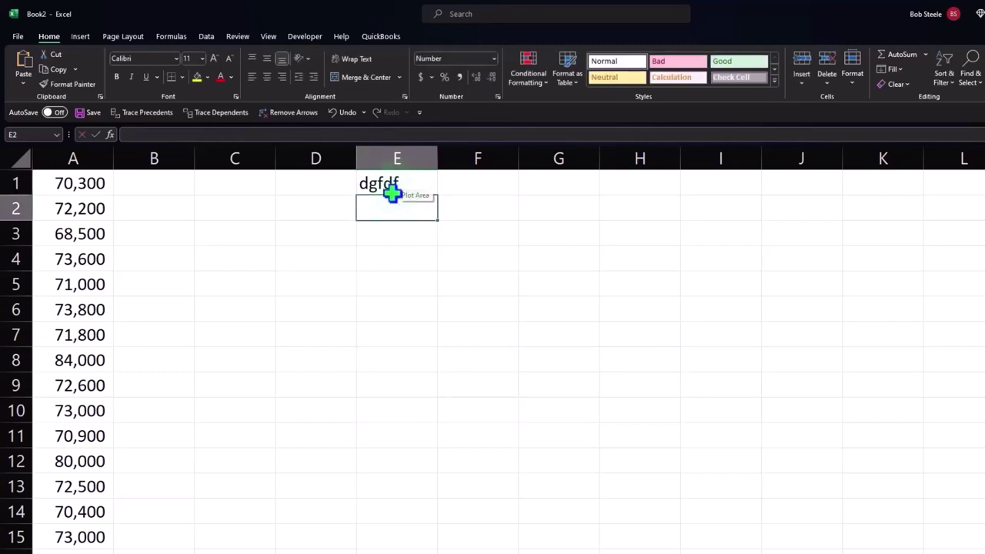
Insert an empty cell at A1, shifting the wages down to start at A2, then select E1.
{"action": "left_click", "coordinate": [81, 179]}
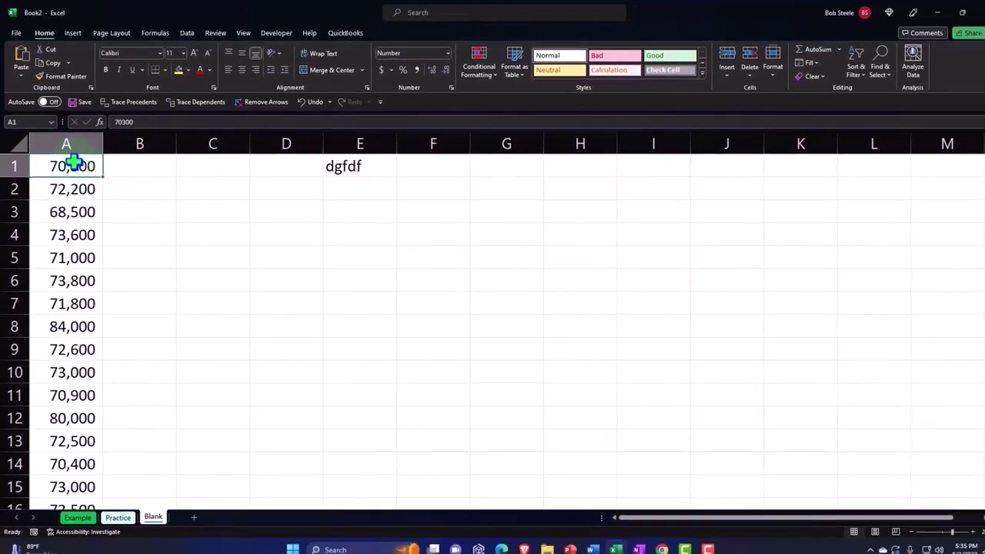
{"action": "right_click", "coordinate": [73, 162]}
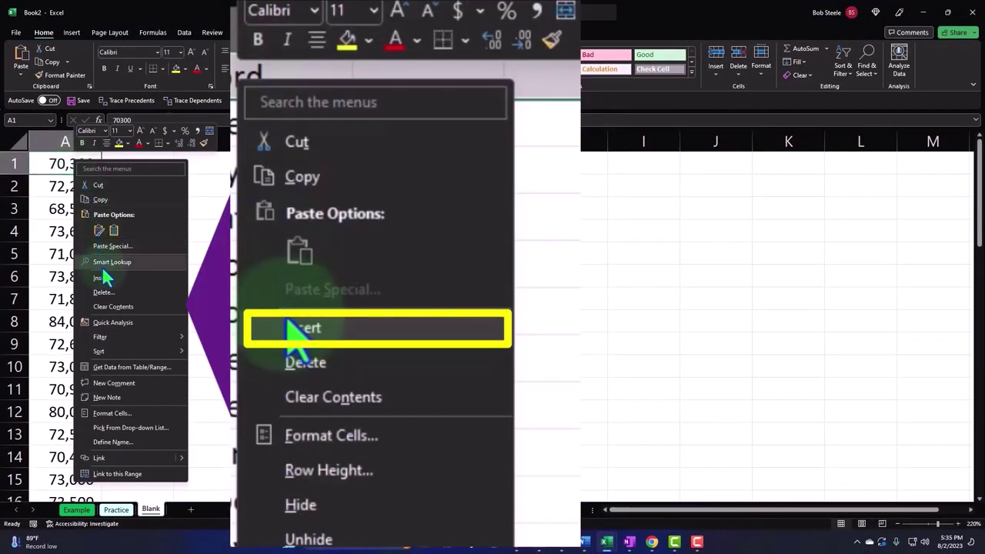
{"action": "left_click", "coordinate": [105, 278]}
{"action": "left_click_drag", "start_coordinate": [103, 262], "coordinate": [179, 185]}
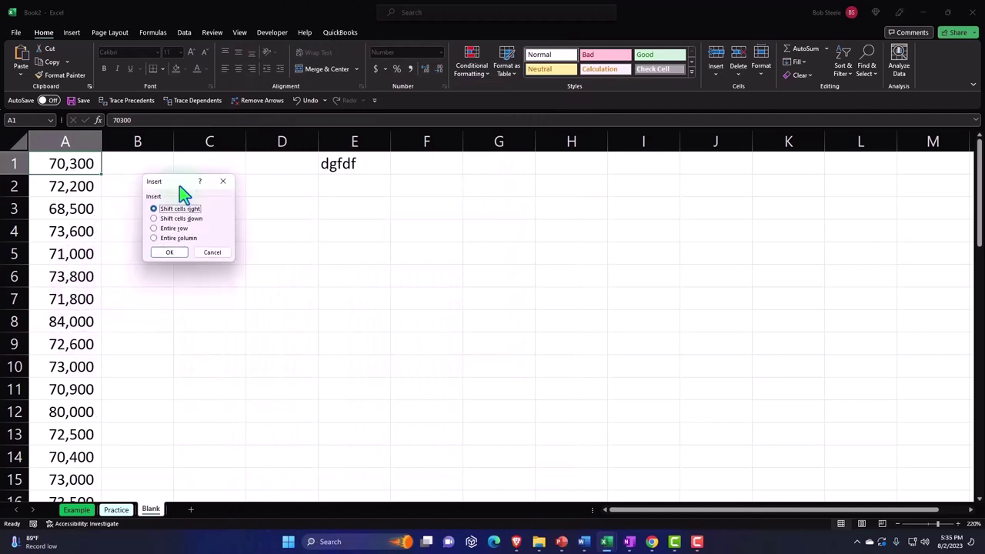
{"action": "left_click", "coordinate": [158, 220]}
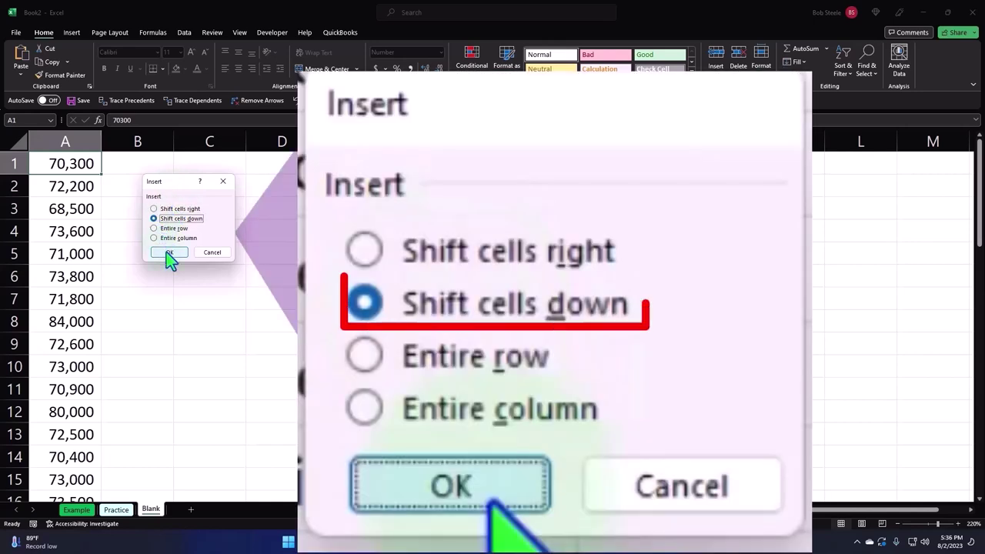
{"action": "left_click", "coordinate": [168, 252]}
{"action": "left_click", "coordinate": [166, 252]}
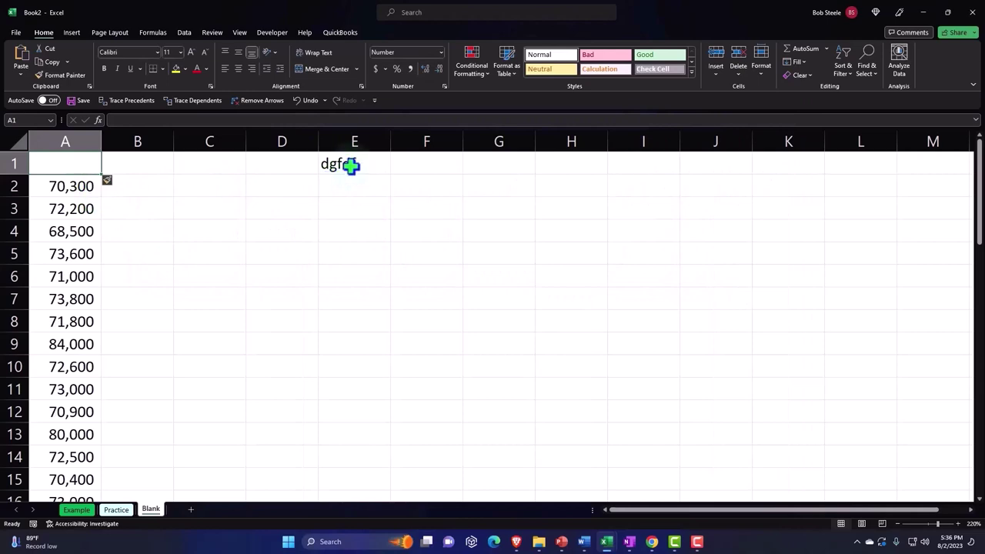
{"action": "left_click", "coordinate": [343, 164]}
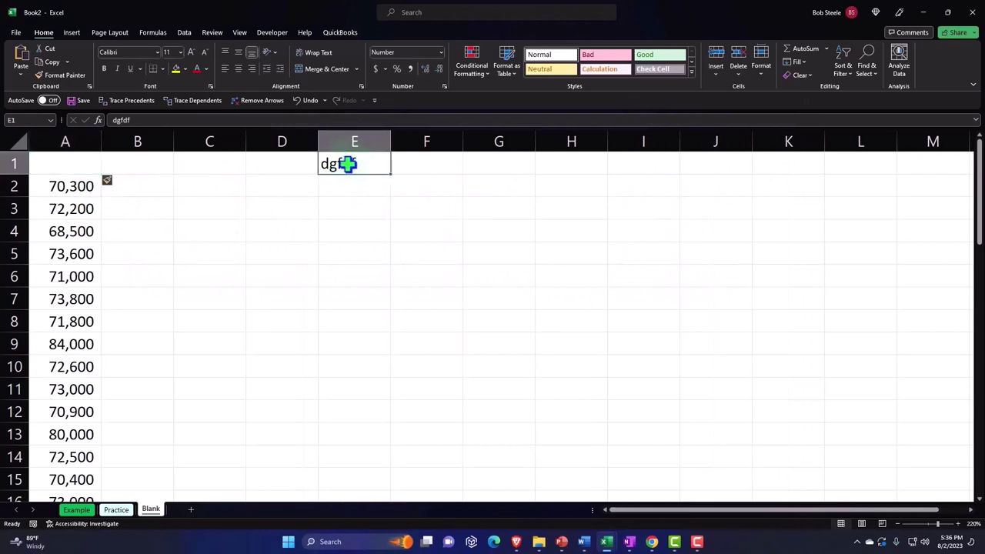
Clear E1 and enter a centred 'Wages' header in cell A1.
{"action": "key", "text": "Delete"}
{"action": "key", "text": "Left"}
{"action": "key", "text": "Left"}
{"action": "key", "text": "Left"}
{"action": "key", "text": "Left"}
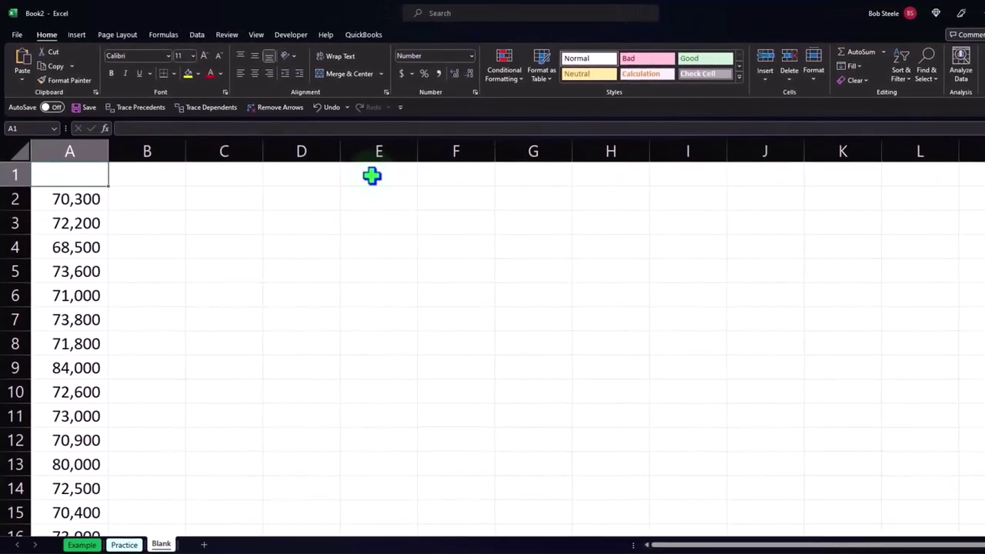
{"action": "type", "text": "Wages"}
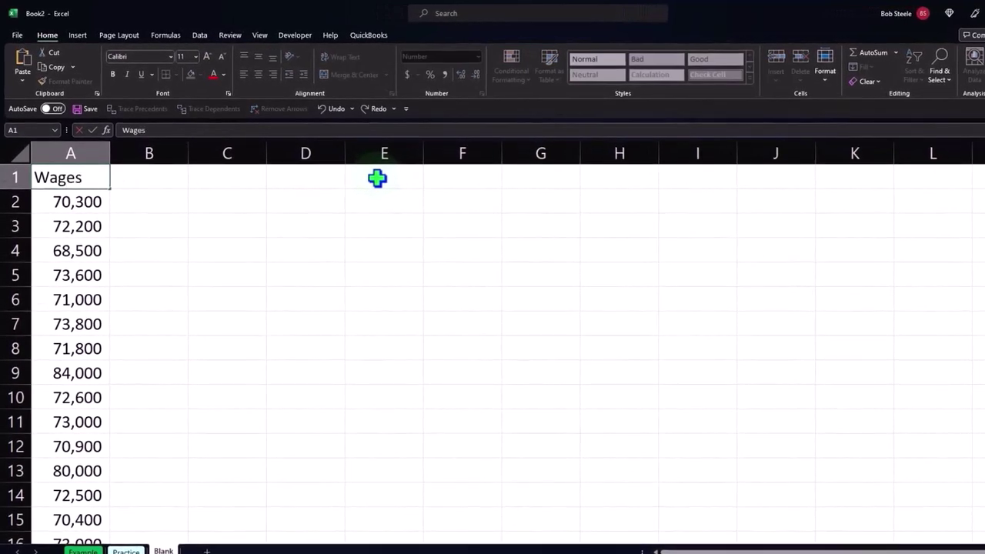
{"action": "key", "text": "Return"}
{"action": "key", "text": "Up"}
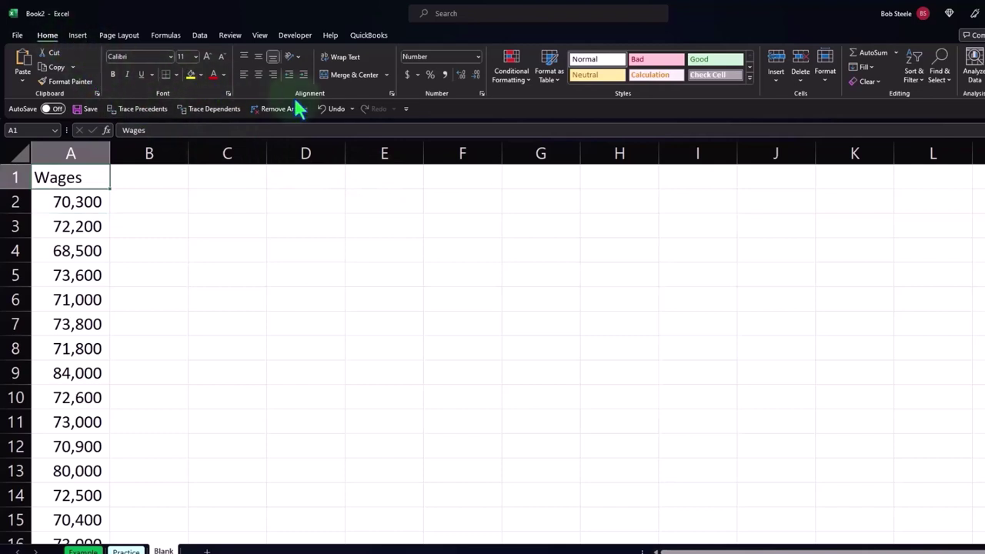
{"action": "left_click", "coordinate": [260, 77]}
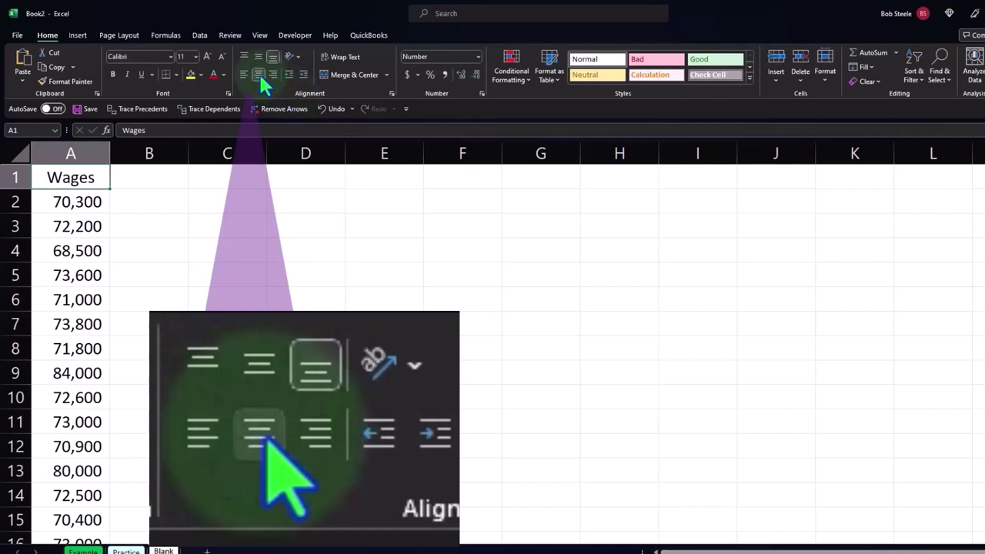
Make all the text on the sheet bold.
{"action": "left_click", "coordinate": [22, 154]}
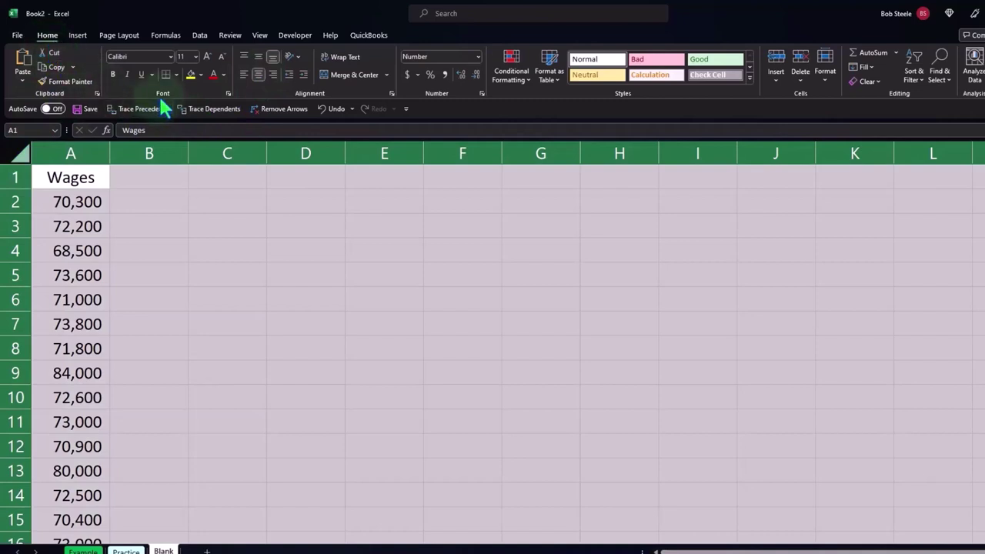
{"action": "left_click", "coordinate": [113, 75]}
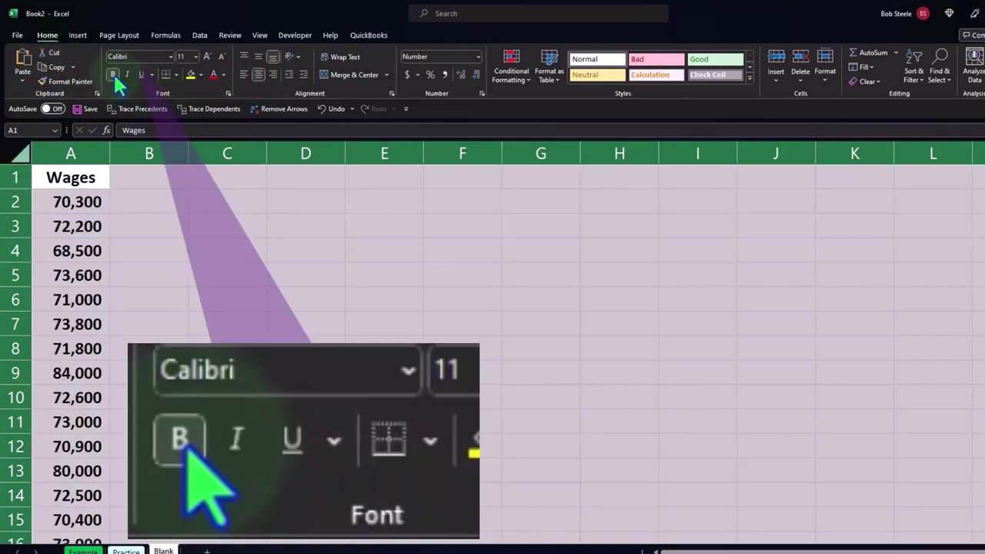
{"action": "left_click", "coordinate": [202, 297]}
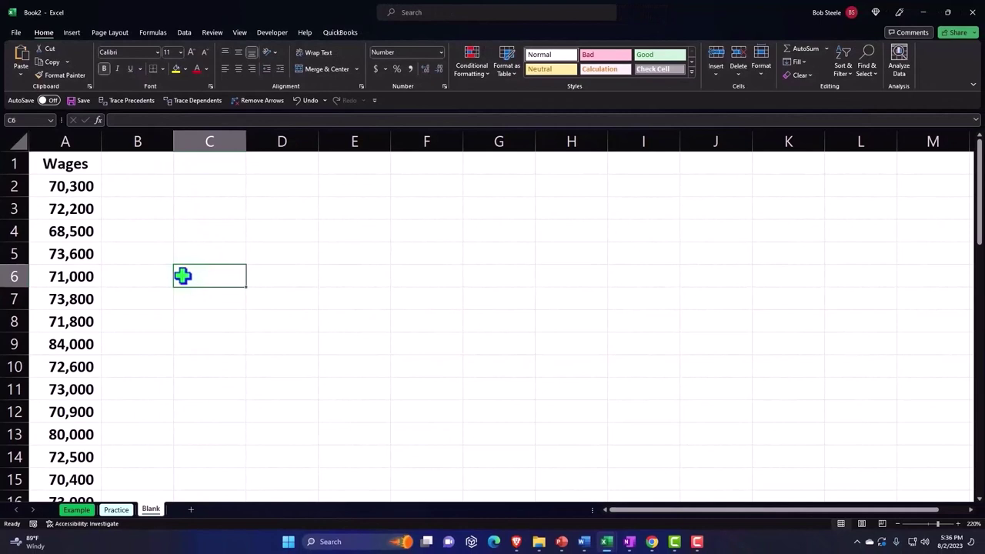
Convert the column A wage list into a table with 'My table has headers' checked.
{"action": "left_click", "coordinate": [82, 252]}
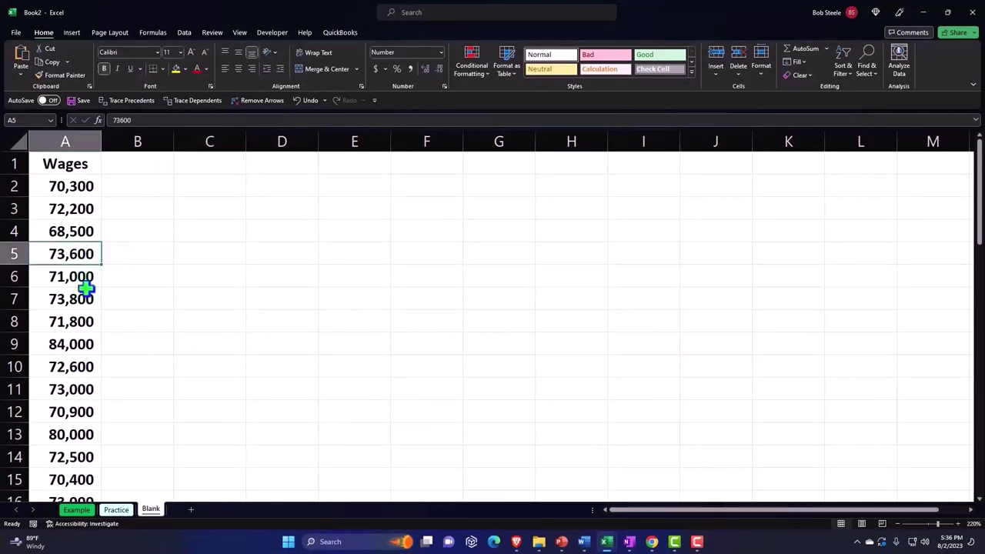
{"action": "scroll", "coordinate": [85, 288], "scroll_direction": "down", "scroll_amount": 9}
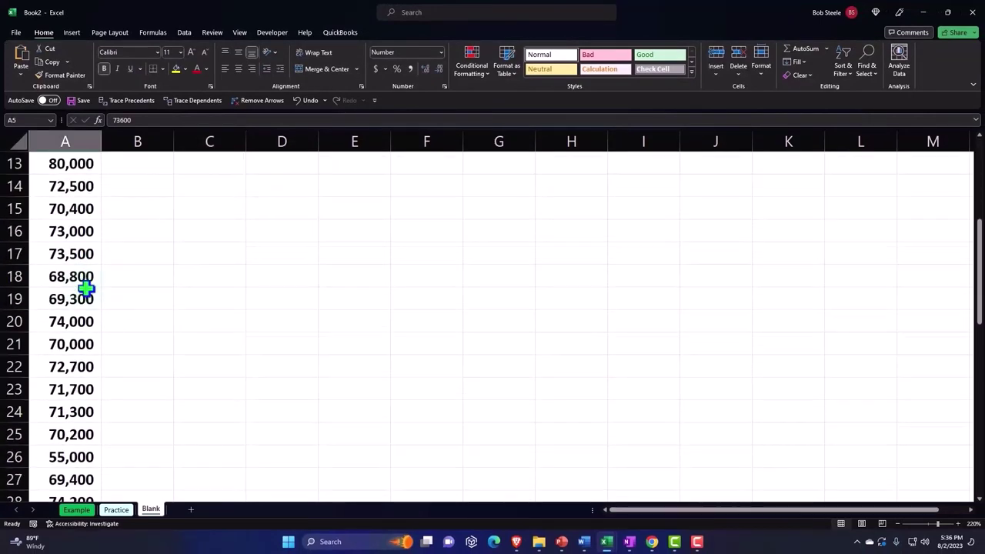
{"action": "scroll", "coordinate": [85, 288], "scroll_direction": "up", "scroll_amount": 6}
{"action": "scroll", "coordinate": [85, 288], "scroll_direction": "up", "scroll_amount": 3}
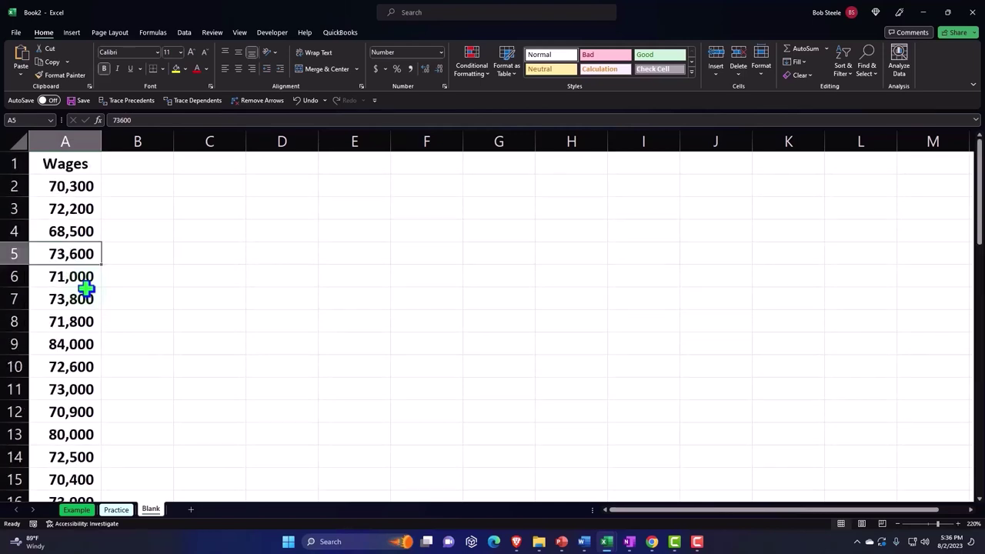
{"action": "left_click", "coordinate": [72, 31]}
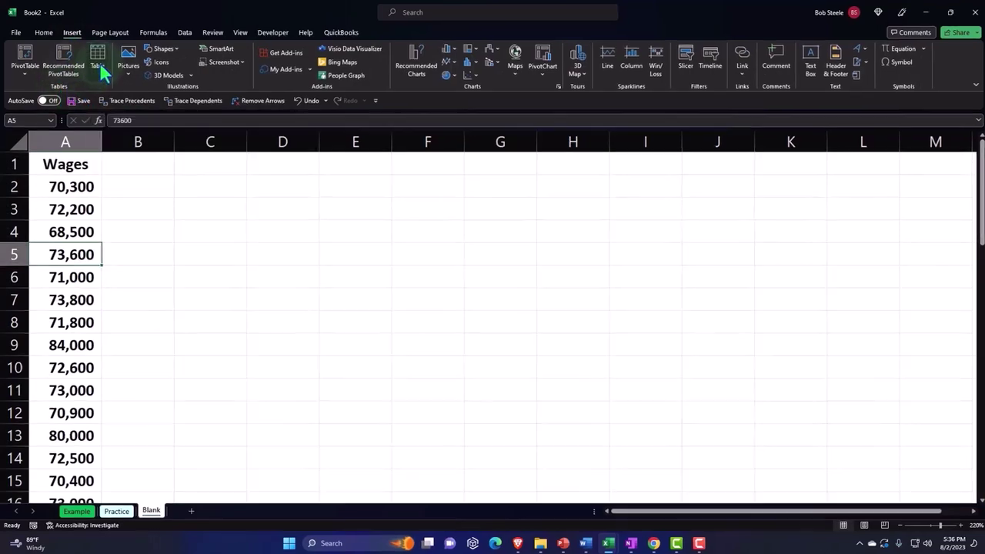
{"action": "left_click", "coordinate": [100, 68]}
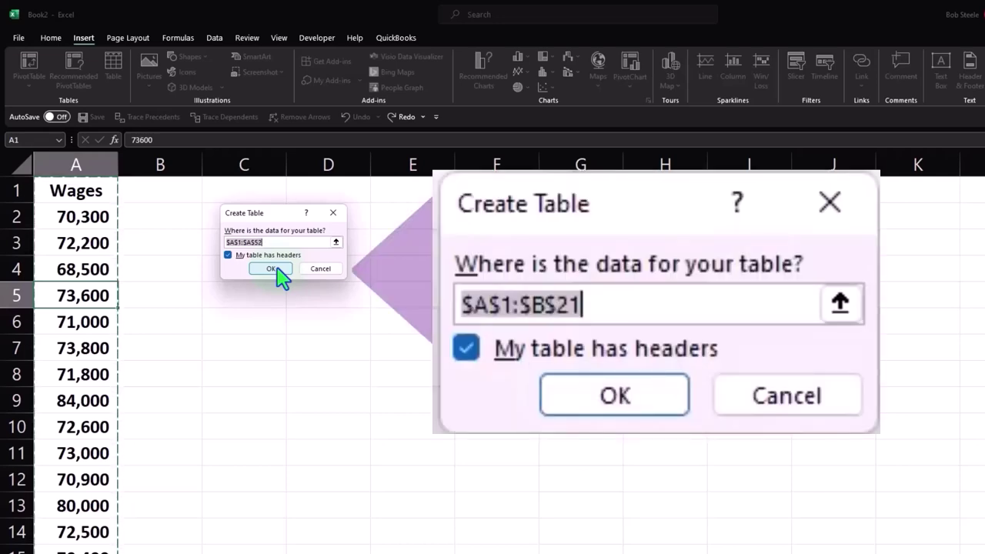
{"action": "left_click", "coordinate": [271, 268]}
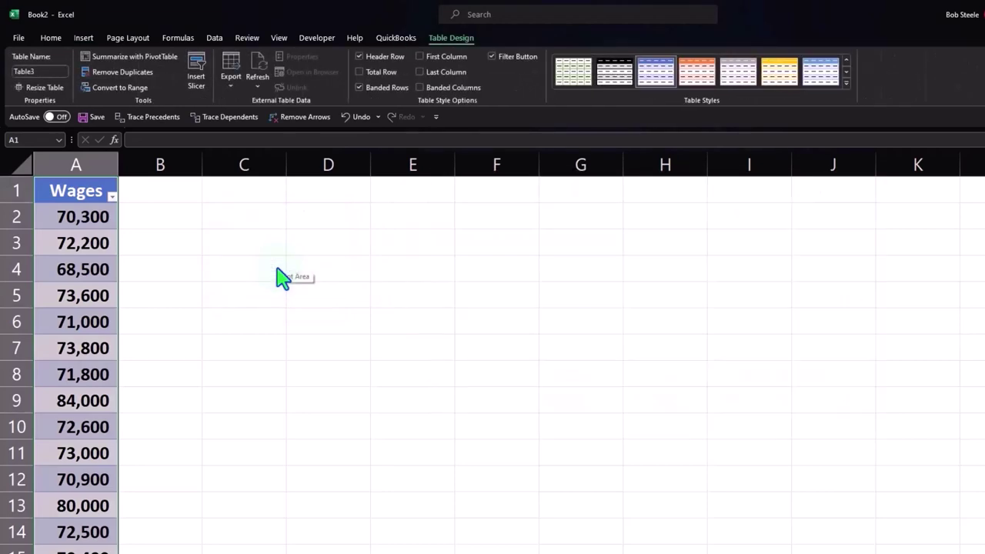
{"action": "left_click", "coordinate": [280, 271]}
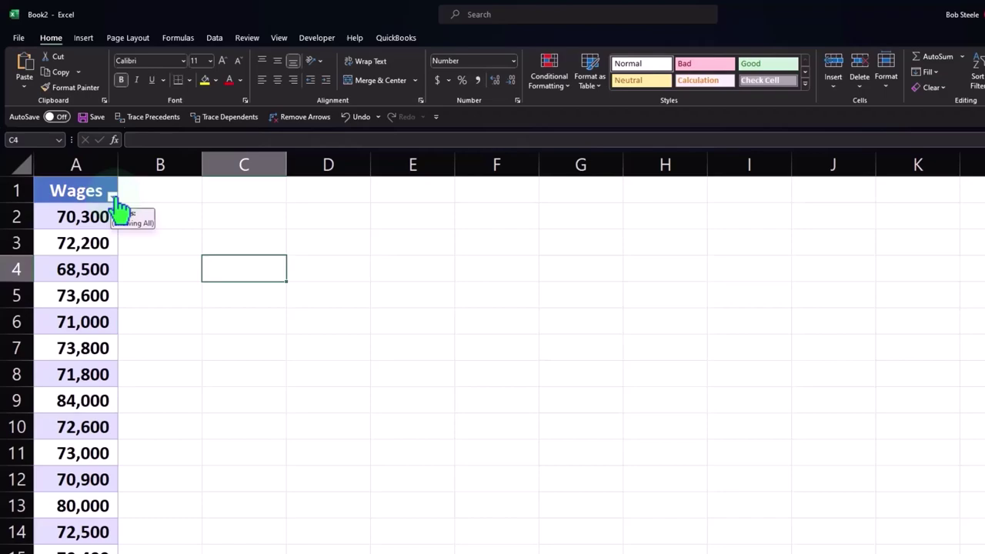
Sort the Wages column smallest to largest so it begins at 55,000.
{"action": "left_click", "coordinate": [113, 195]}
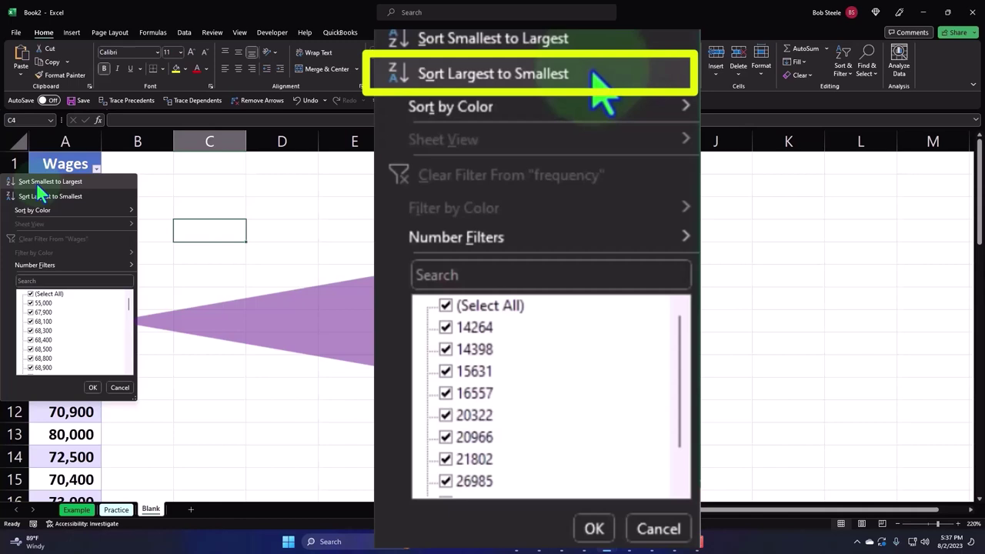
{"action": "left_click", "coordinate": [37, 183]}
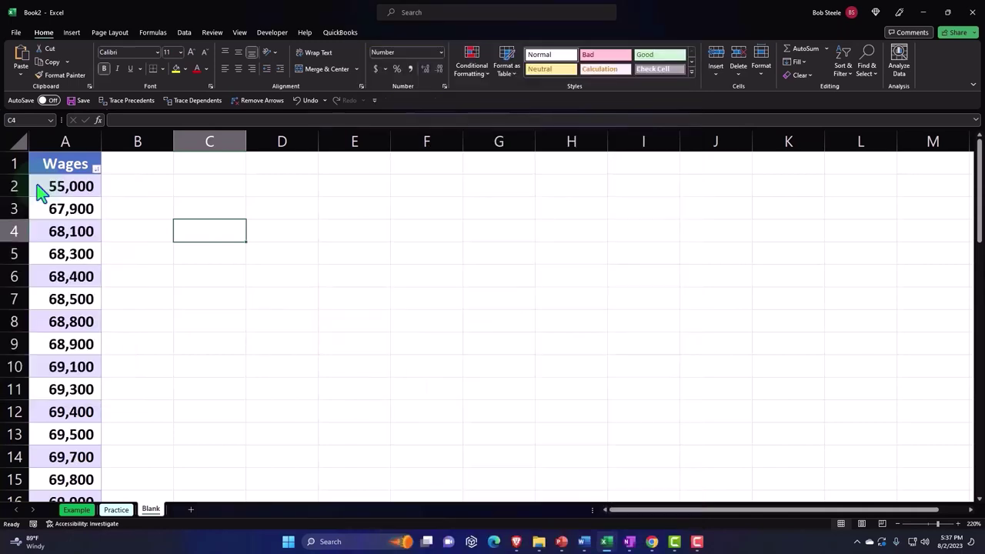
{"action": "left_click", "coordinate": [133, 206]}
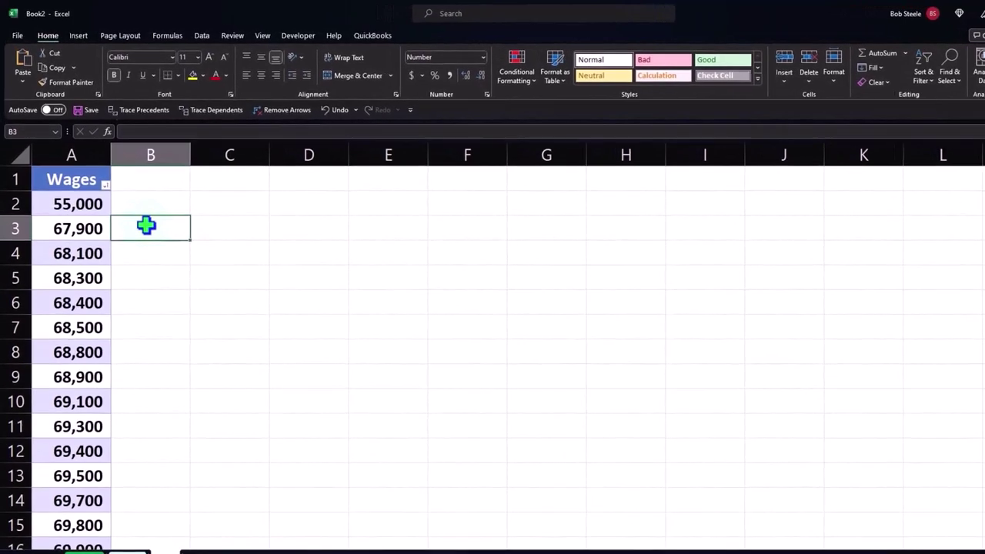
Select the Wages values and insert a Histogram statistic chart.
{"action": "left_click", "coordinate": [72, 157]}
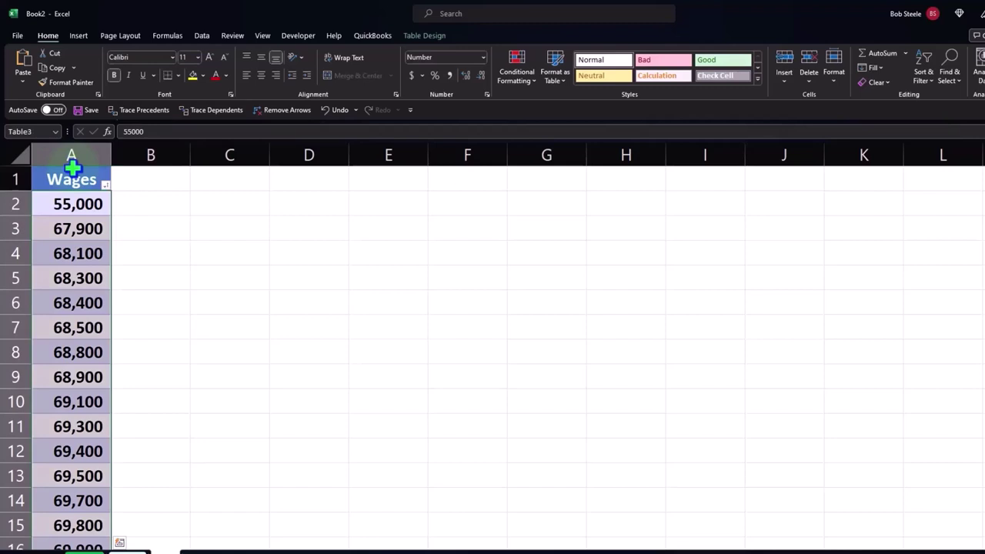
{"action": "left_click", "coordinate": [71, 40]}
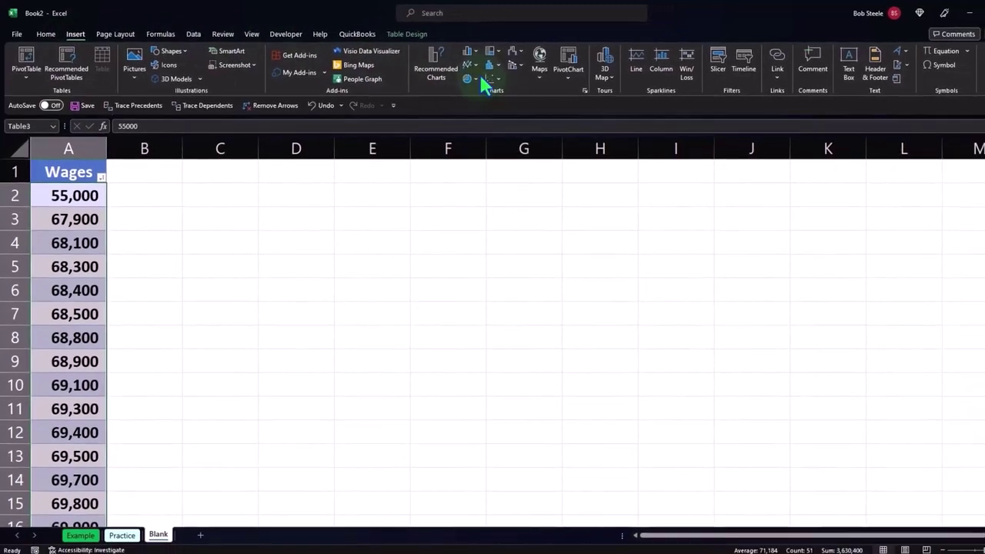
{"action": "left_click", "coordinate": [485, 54]}
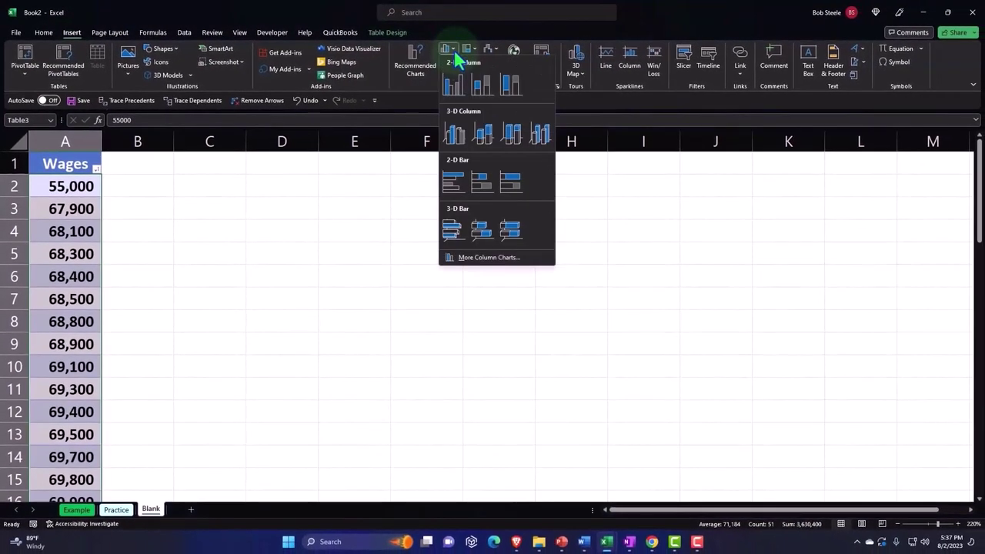
{"action": "left_click", "coordinate": [455, 55]}
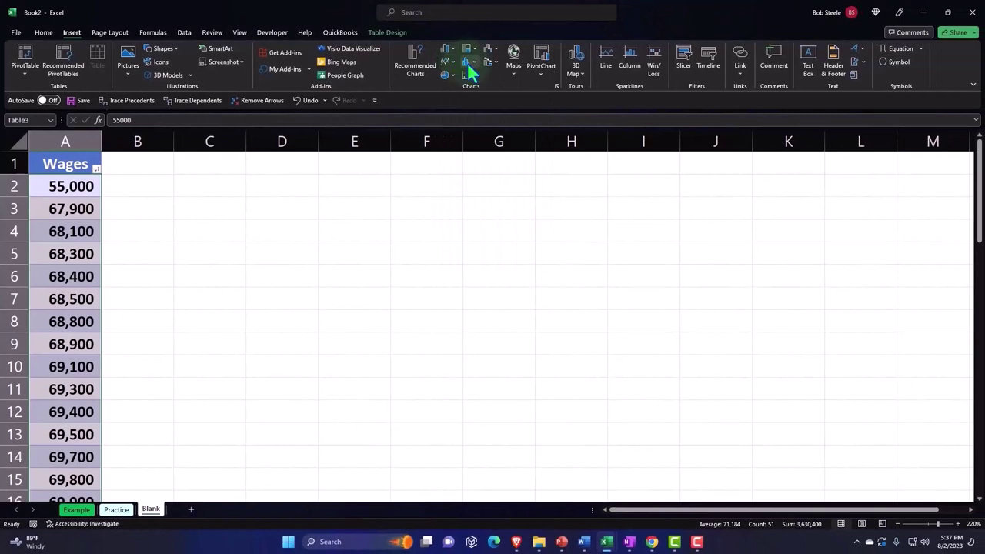
{"action": "left_click", "coordinate": [473, 66]}
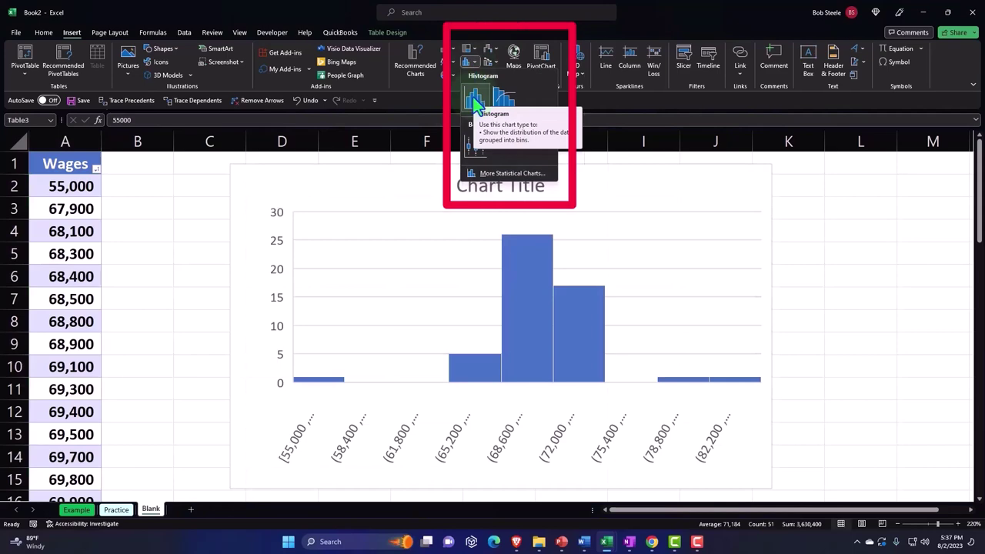
{"action": "left_click", "coordinate": [473, 98]}
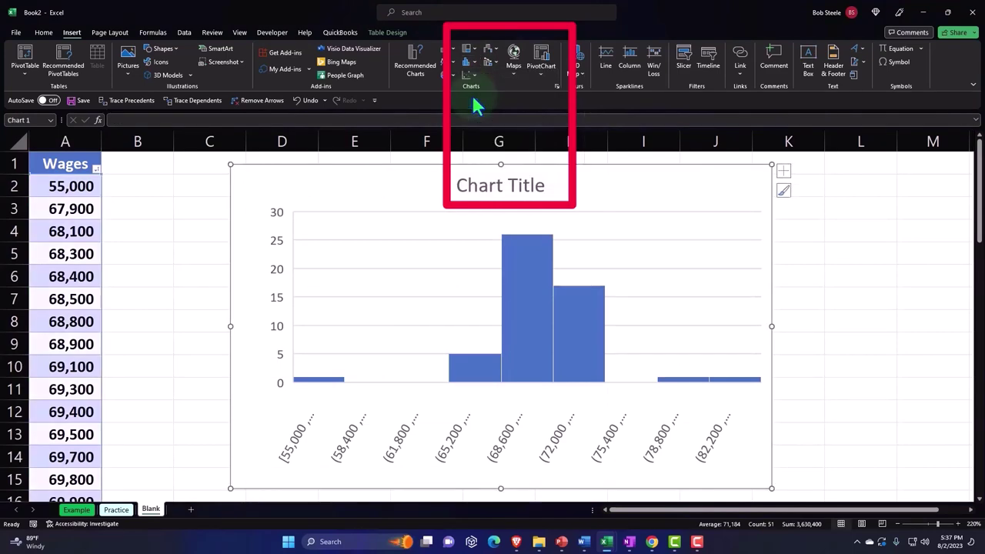
Delete the 'Chart Title' placeholder and widen the chart so labels like [55,000, 58,400] show fully.
{"action": "left_click", "coordinate": [493, 192]}
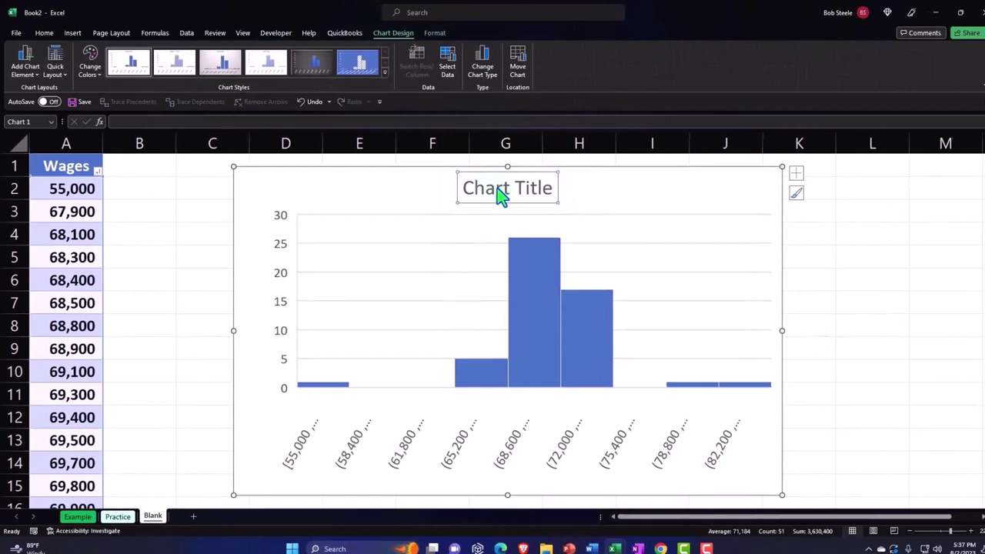
{"action": "key", "text": "Delete"}
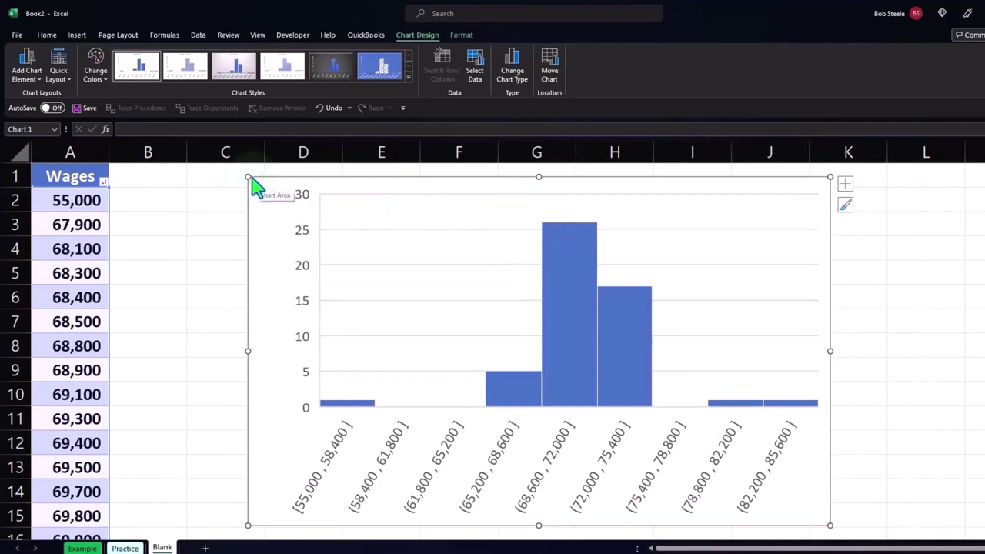
{"action": "left_click_drag", "start_coordinate": [248, 175], "coordinate": [145, 176]}
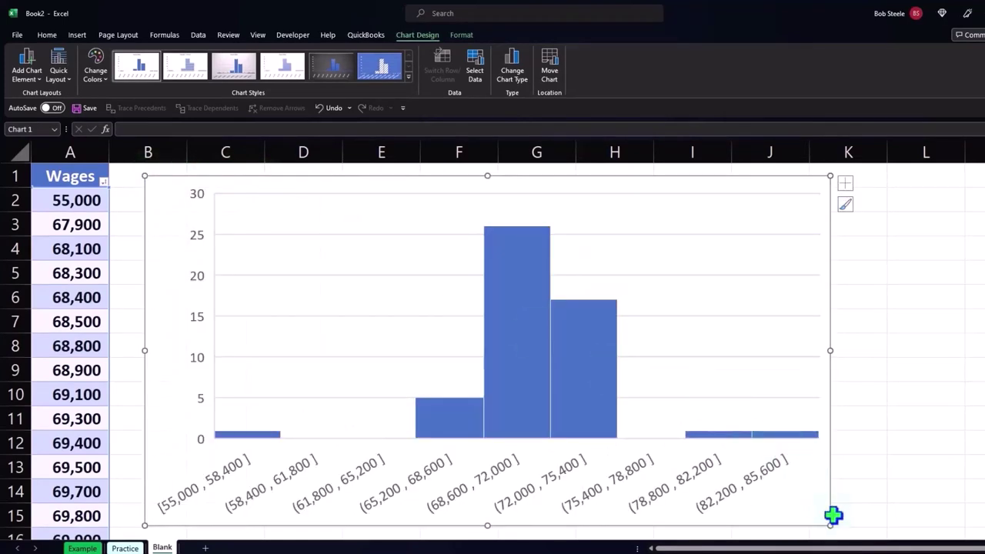
{"action": "left_click_drag", "start_coordinate": [827, 521], "coordinate": [838, 524]}
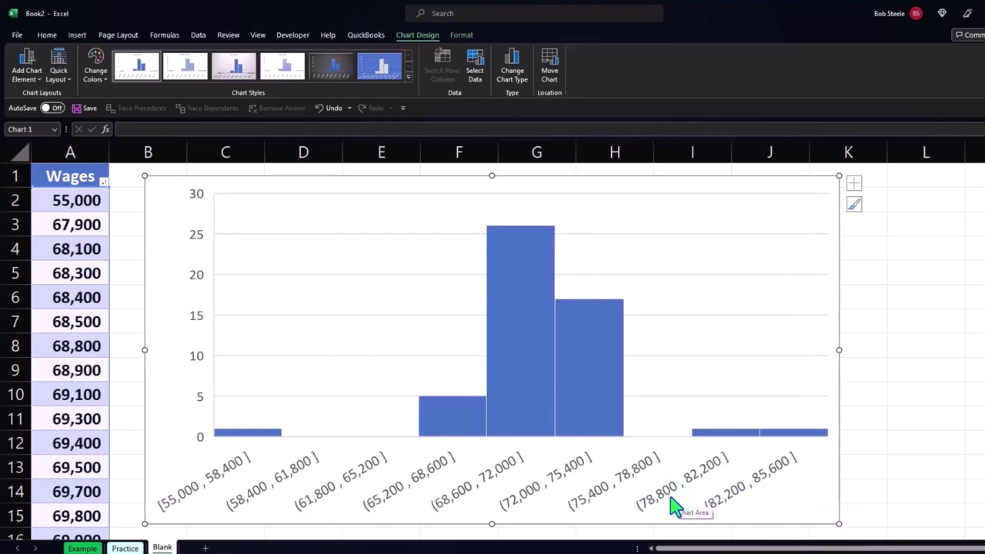
Show the histogram's horizontal axis bin options, try By Category, then revert to Automatic bins.
{"action": "double_click", "coordinate": [625, 486]}
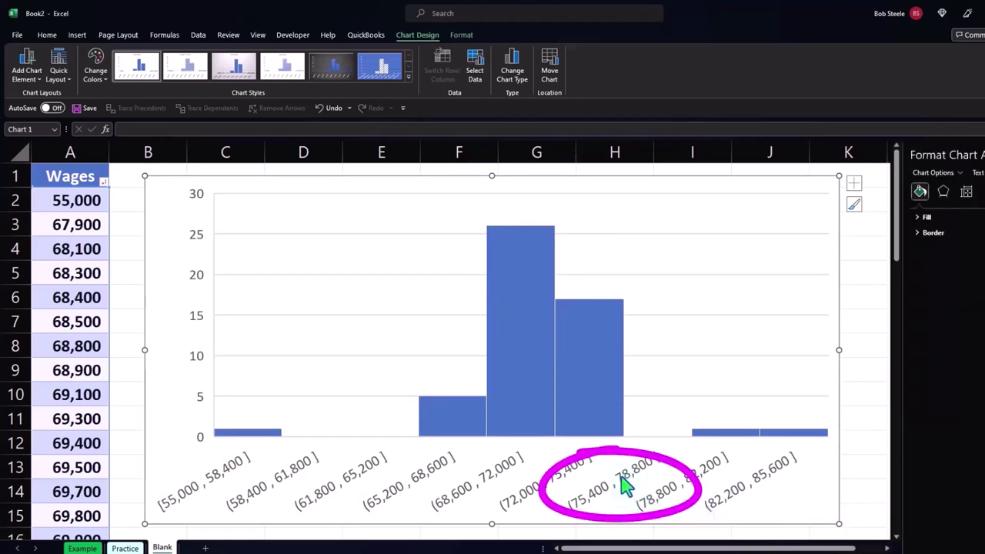
{"action": "left_click", "coordinate": [624, 487]}
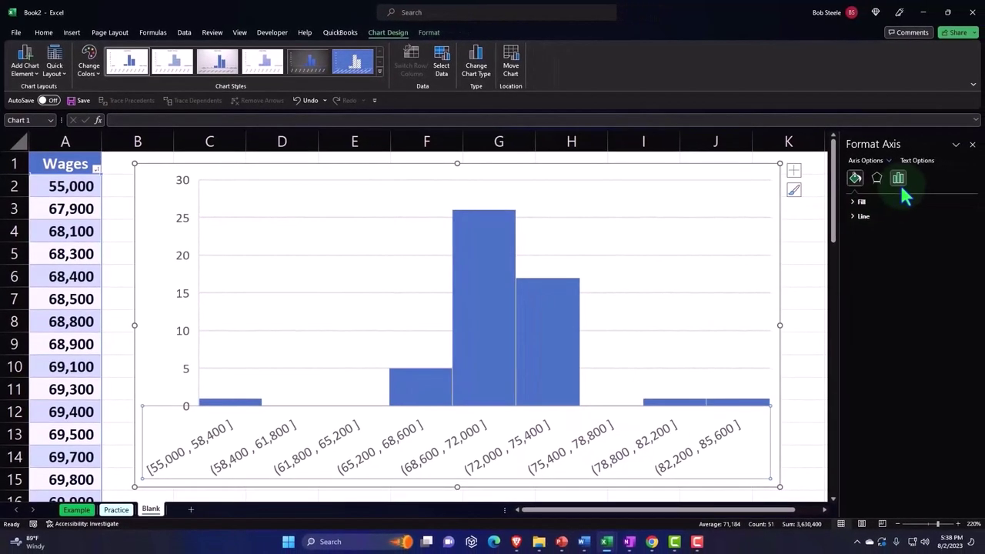
{"action": "left_click", "coordinate": [899, 181]}
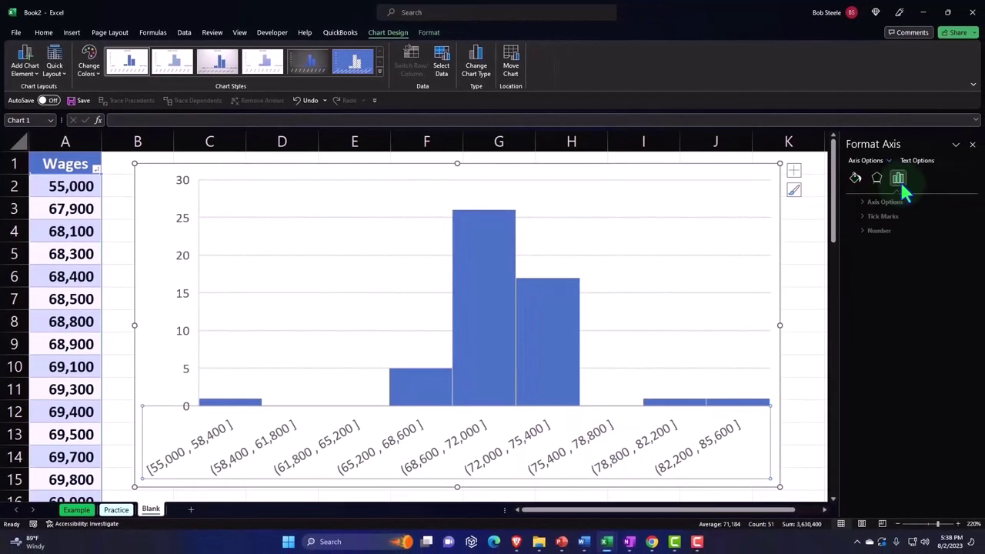
{"action": "left_click", "coordinate": [850, 204]}
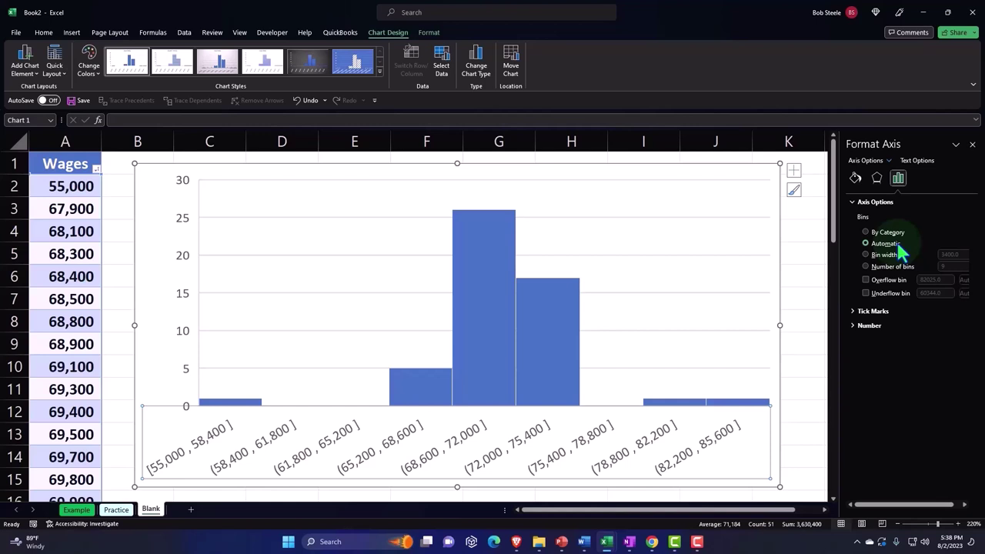
{"action": "left_click", "coordinate": [866, 232]}
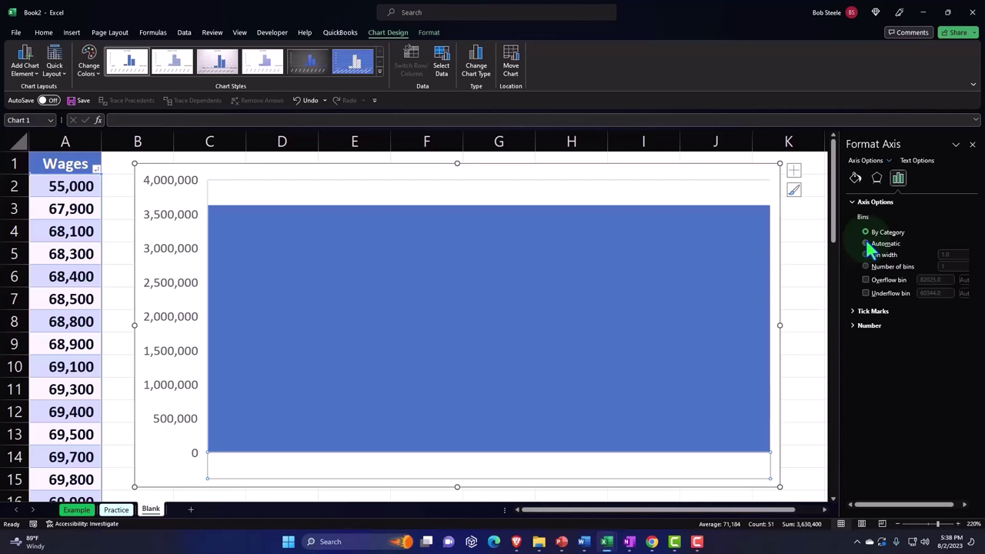
{"action": "left_click", "coordinate": [866, 244]}
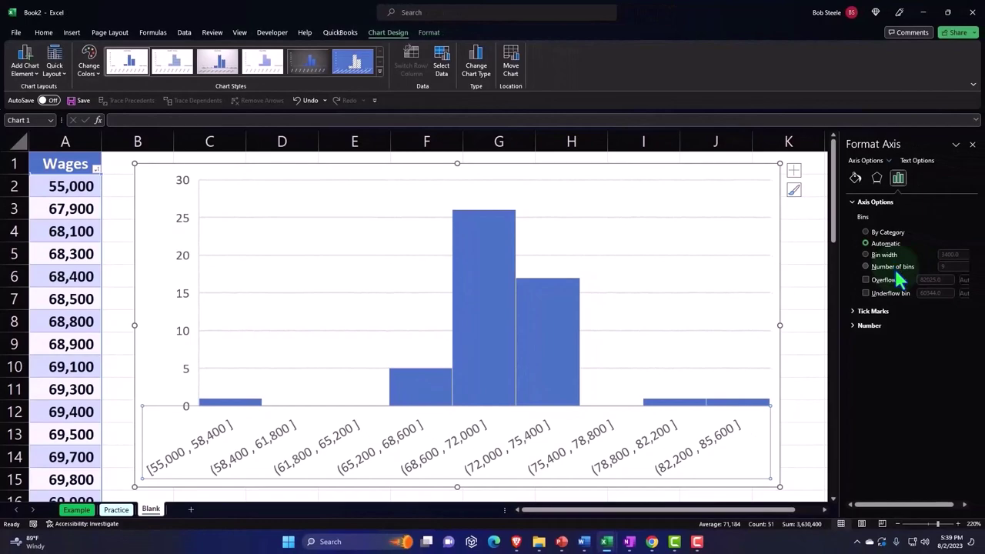
{"action": "left_click", "coordinate": [865, 254]}
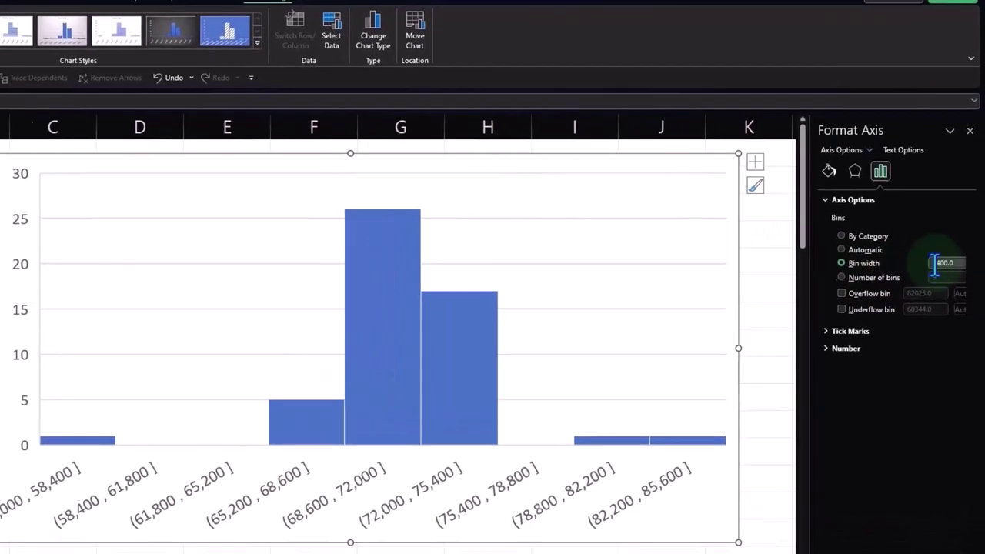
{"action": "double_click", "coordinate": [940, 263]}
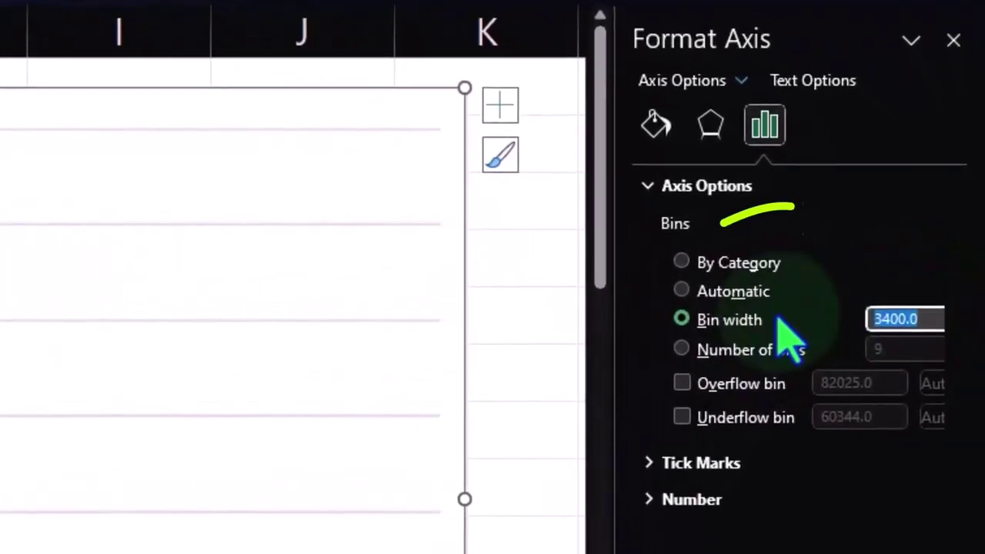
{"action": "type", "text": "2000"}
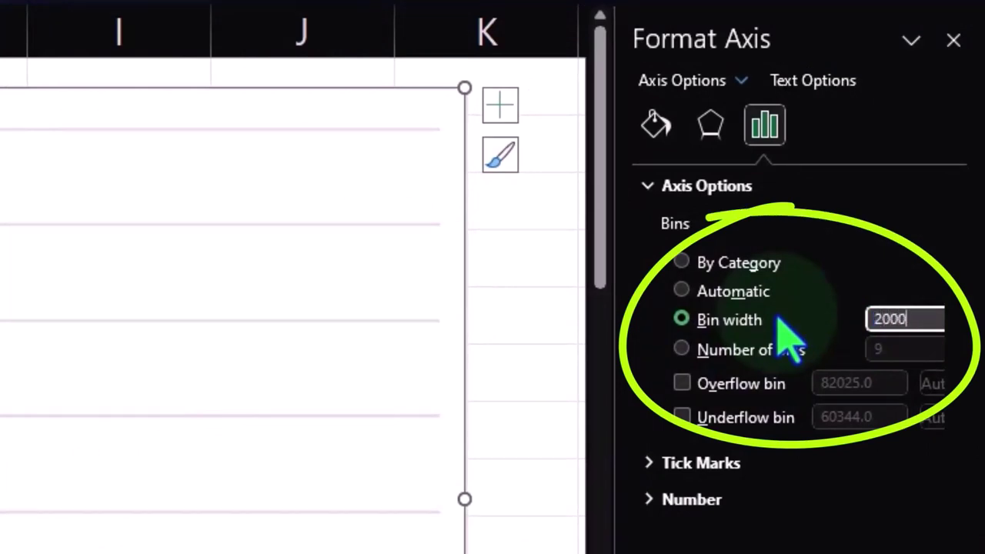
{"action": "key", "text": "Tab"}
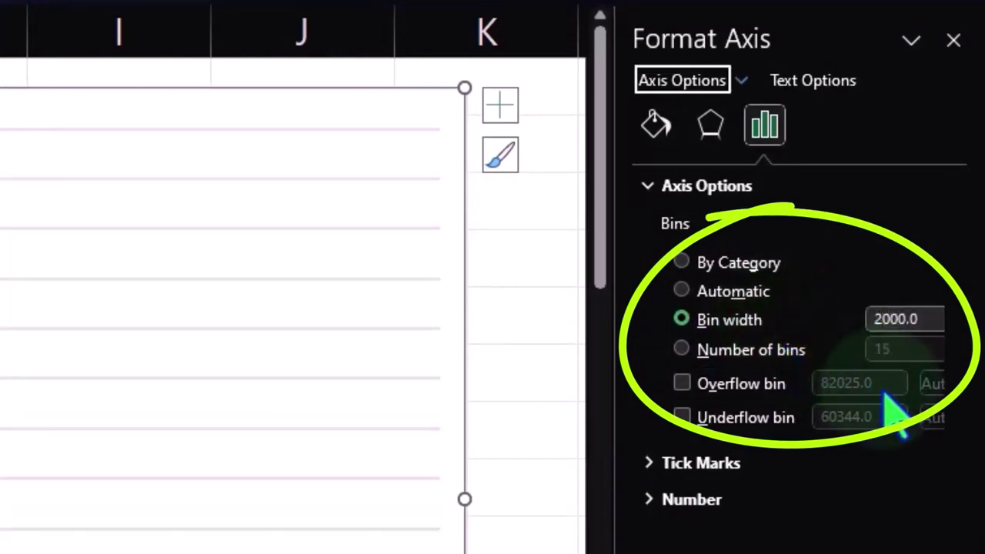
{"action": "left_click", "coordinate": [683, 349]}
{"action": "left_click", "coordinate": [898, 350]}
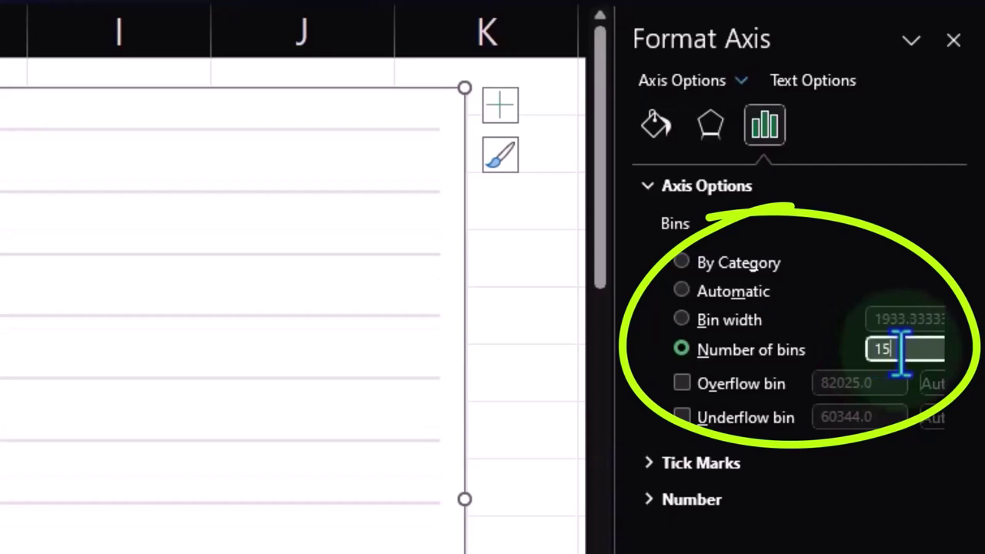
{"action": "left_click_drag", "start_coordinate": [900, 353], "coordinate": [849, 351]}
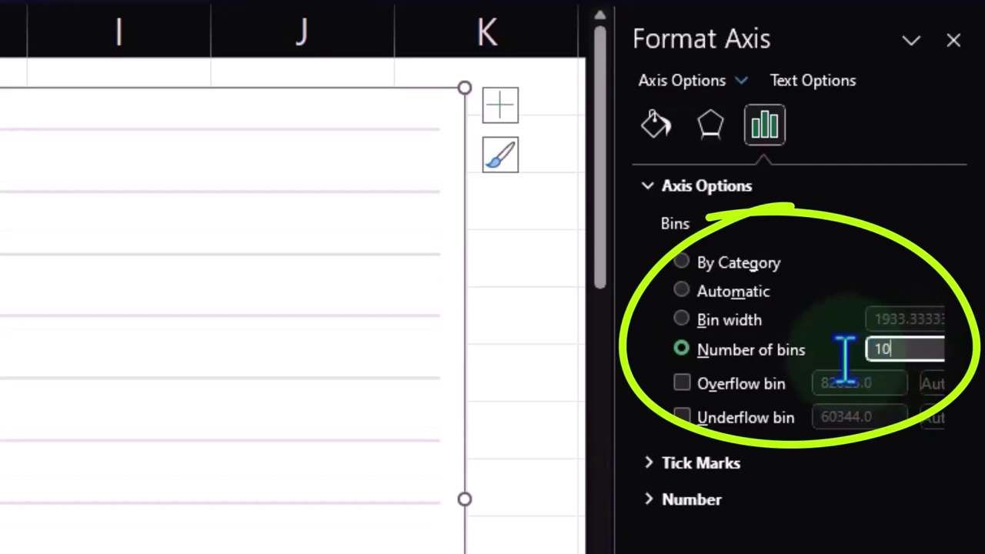
{"action": "type", "text": "10"}
{"action": "key", "text": "Return"}
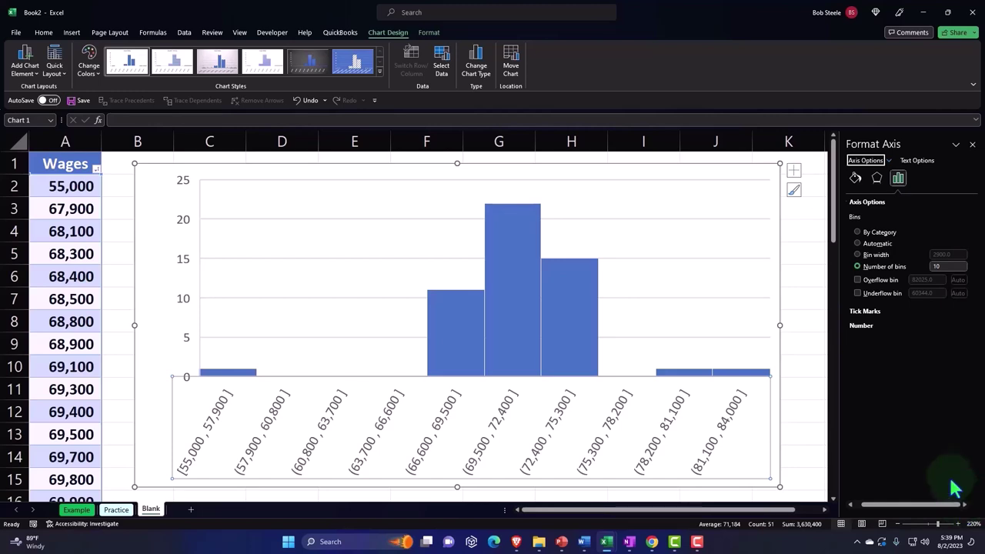
{"action": "left_click", "coordinate": [861, 246]}
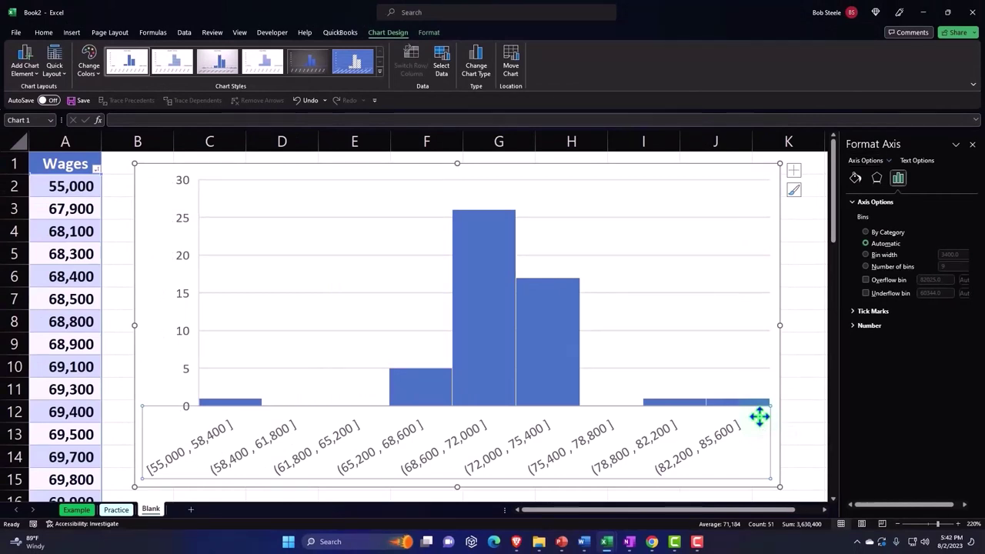
{"action": "left_click", "coordinate": [851, 324]}
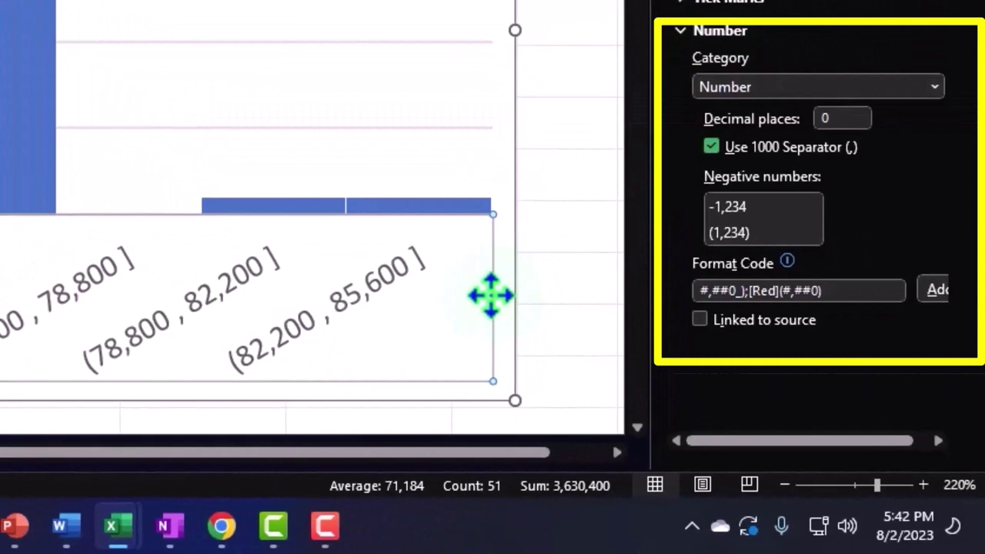
{"action": "left_click", "coordinate": [934, 87]}
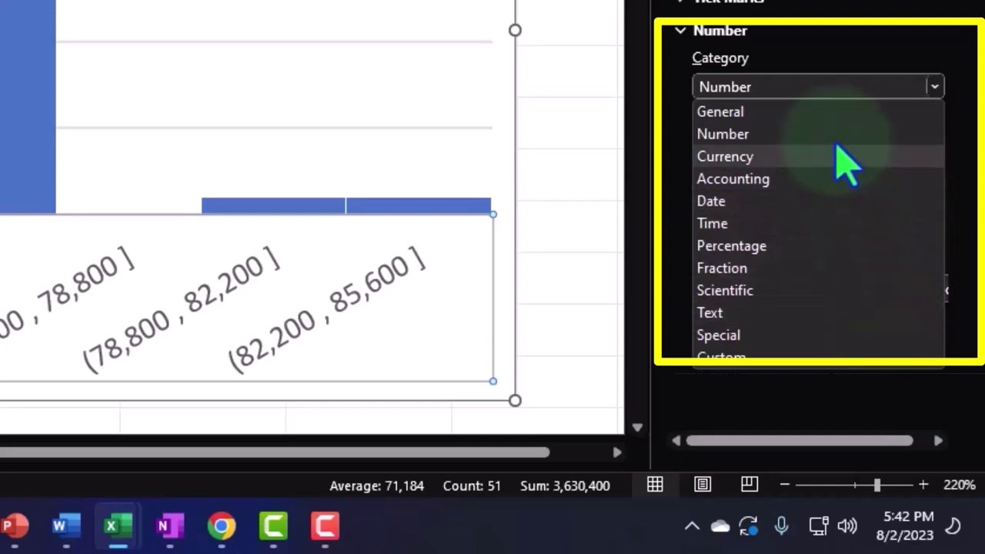
{"action": "left_click", "coordinate": [826, 89]}
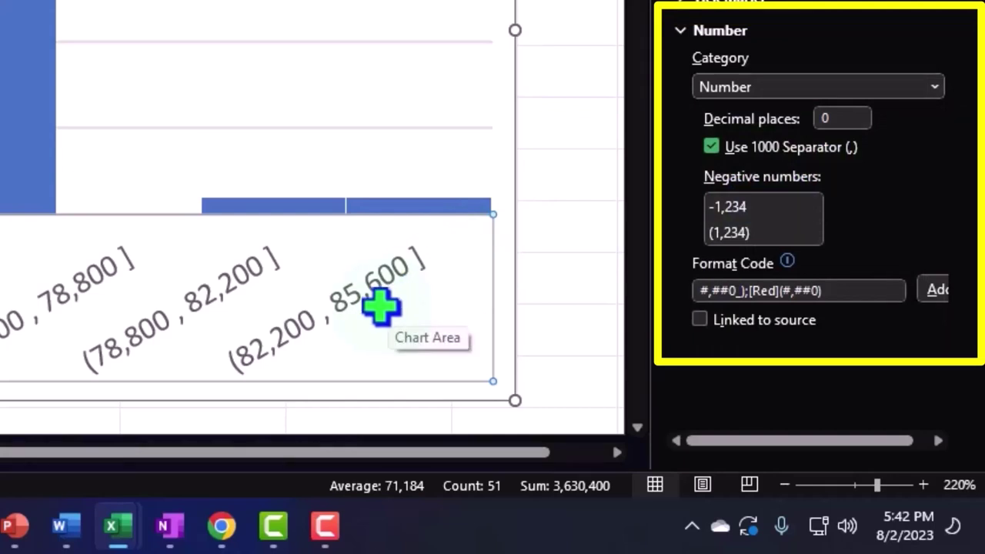
{"action": "left_click", "coordinate": [711, 146]}
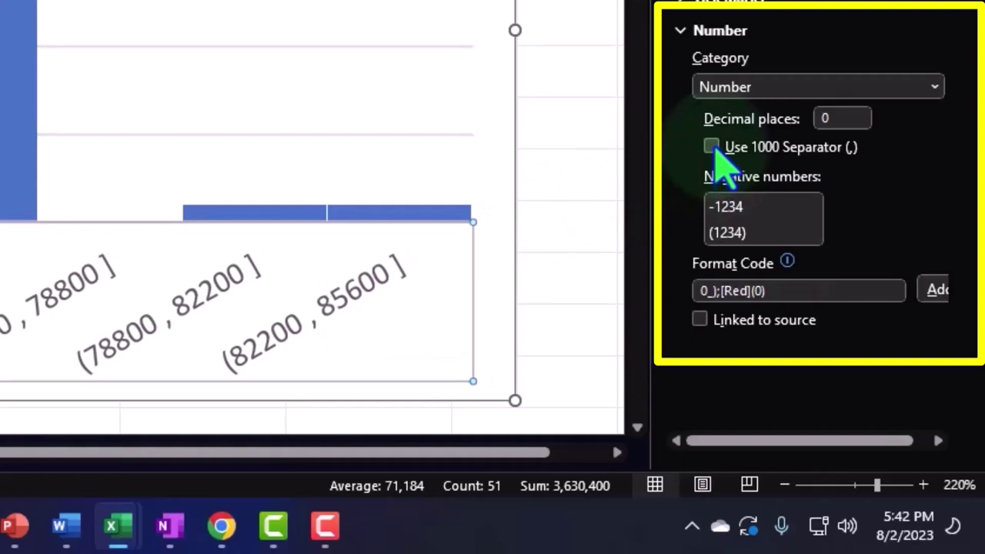
{"action": "left_click", "coordinate": [711, 146]}
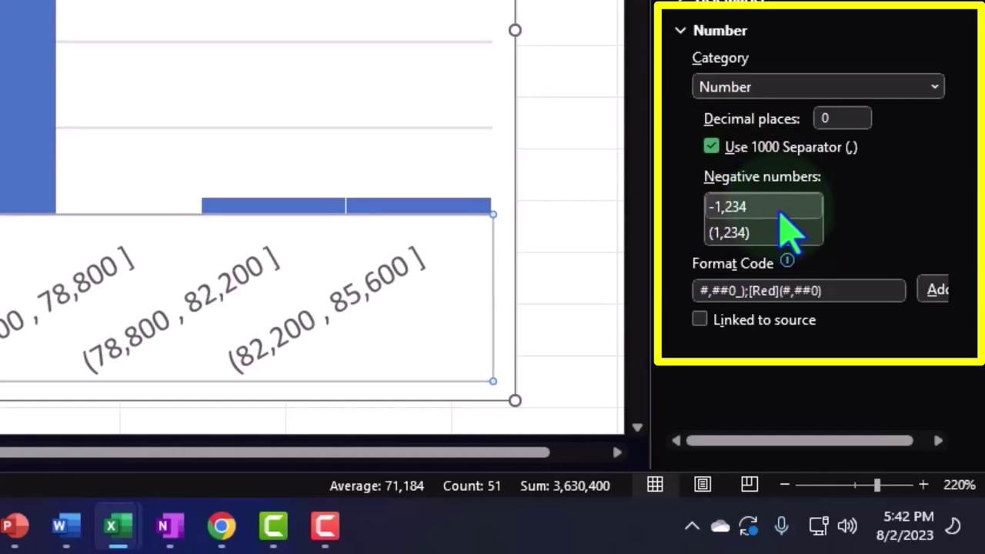
{"action": "left_click", "coordinate": [689, 43]}
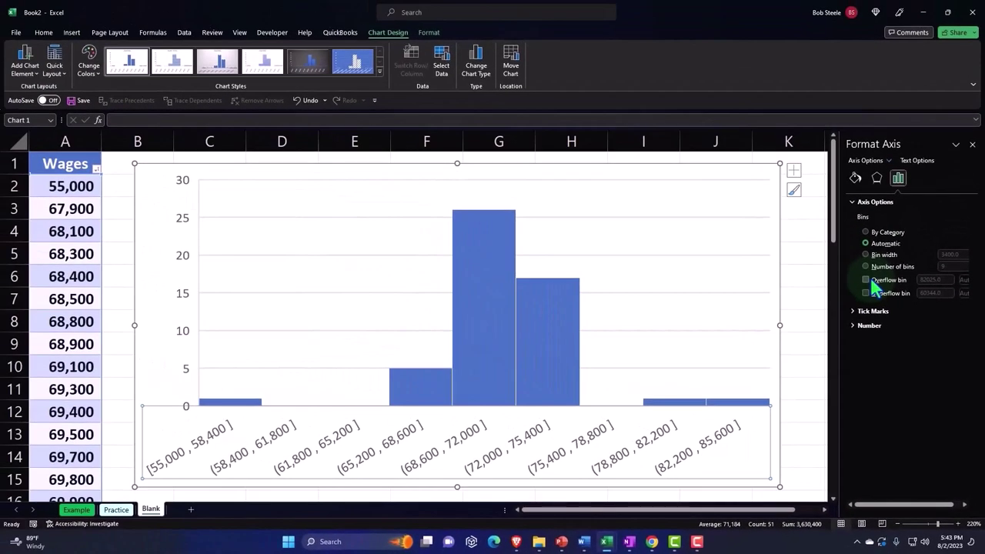
Select the histogram's vertical count axis and display its bounds of 0.0 to 30.0.
{"action": "left_click", "coordinate": [185, 231]}
{"action": "left_click", "coordinate": [185, 227]}
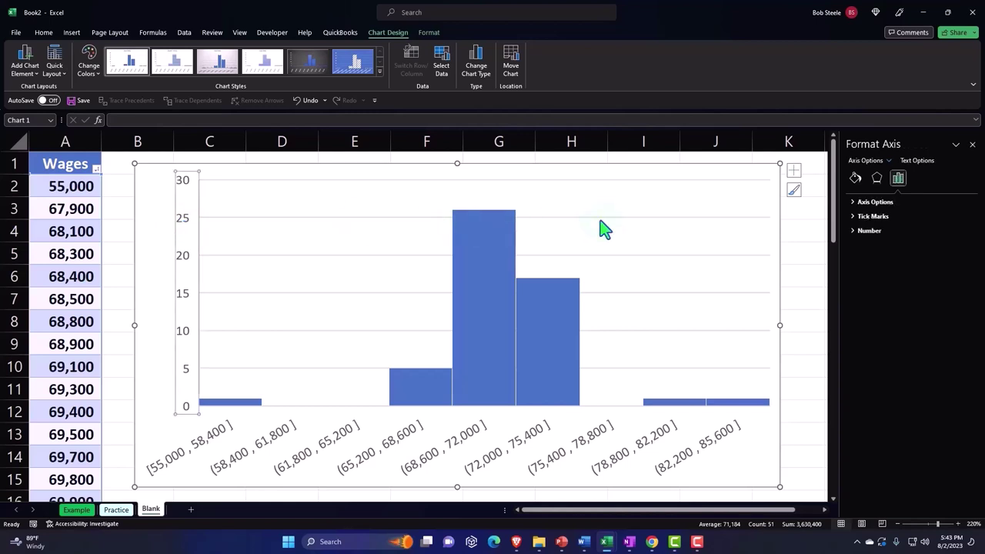
{"action": "left_click", "coordinate": [854, 202]}
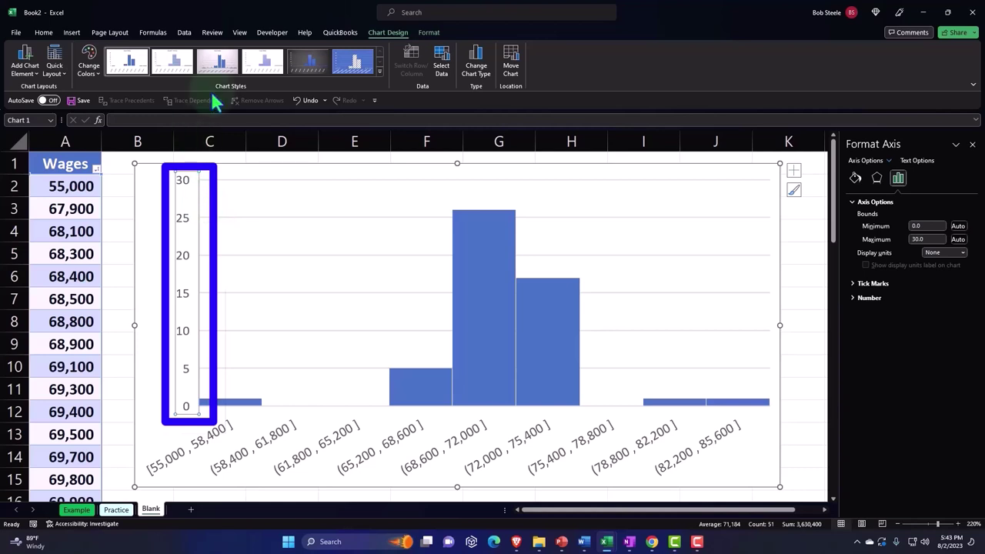
Close the Format Axis pane and reselect the wage histogram chart.
{"action": "left_click", "coordinate": [973, 145]}
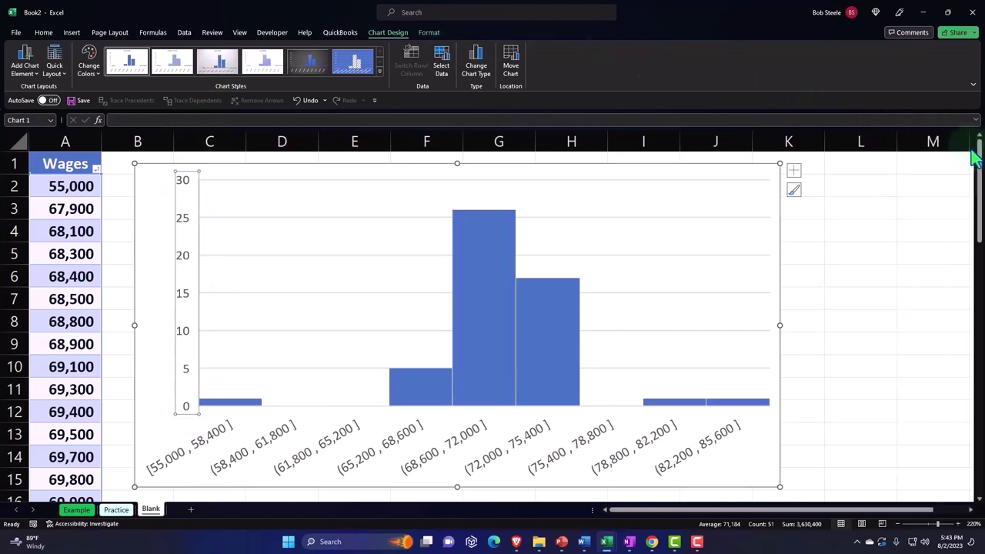
{"action": "left_click", "coordinate": [244, 173]}
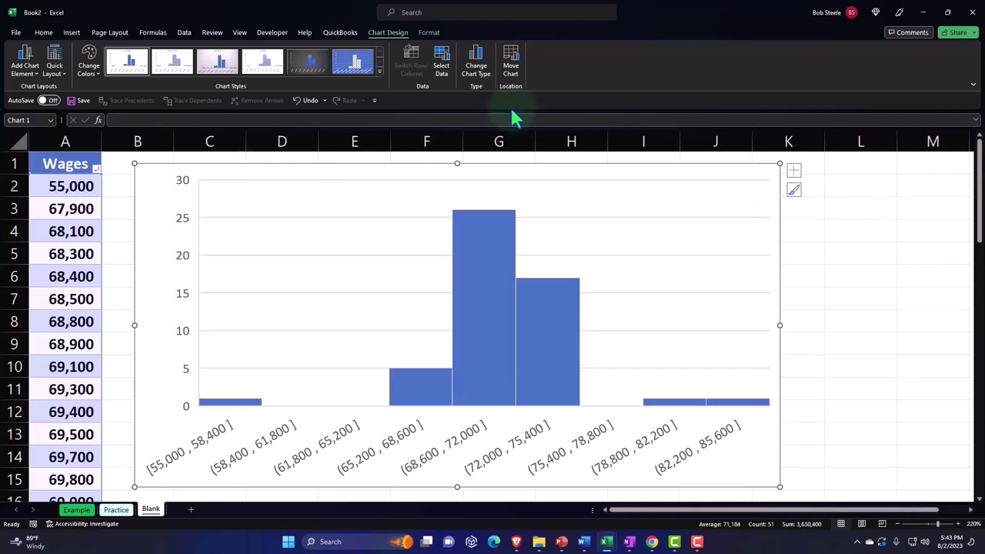
{"action": "left_click", "coordinate": [863, 190]}
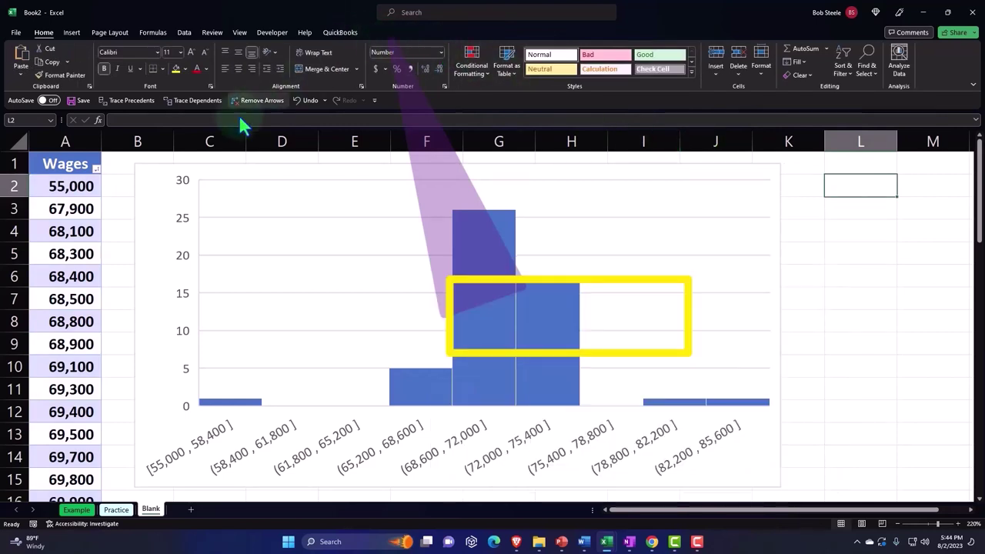
{"action": "left_click", "coordinate": [161, 172]}
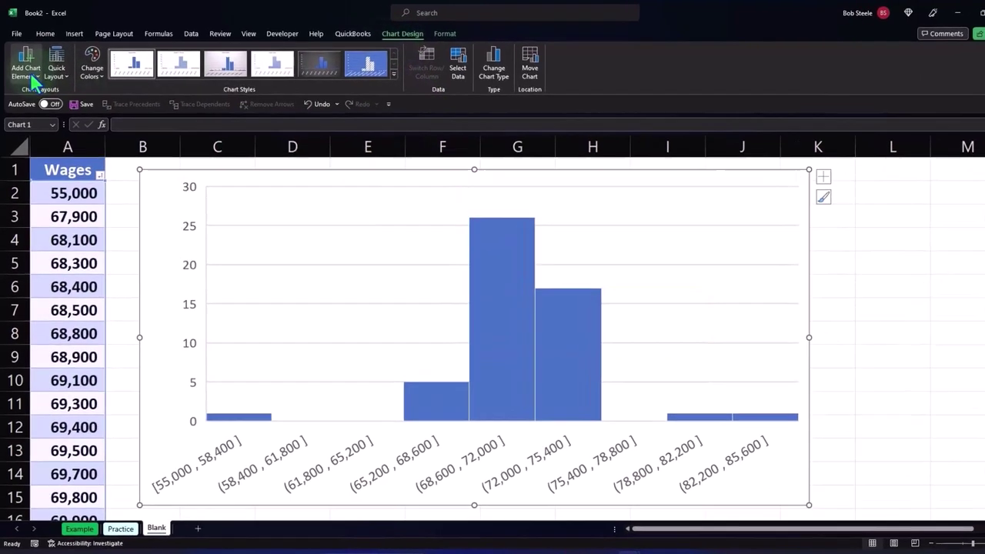
Browse the Add Chart Element options, then preview Quick Layout 3 with a title and data labels.
{"action": "left_click", "coordinate": [30, 71]}
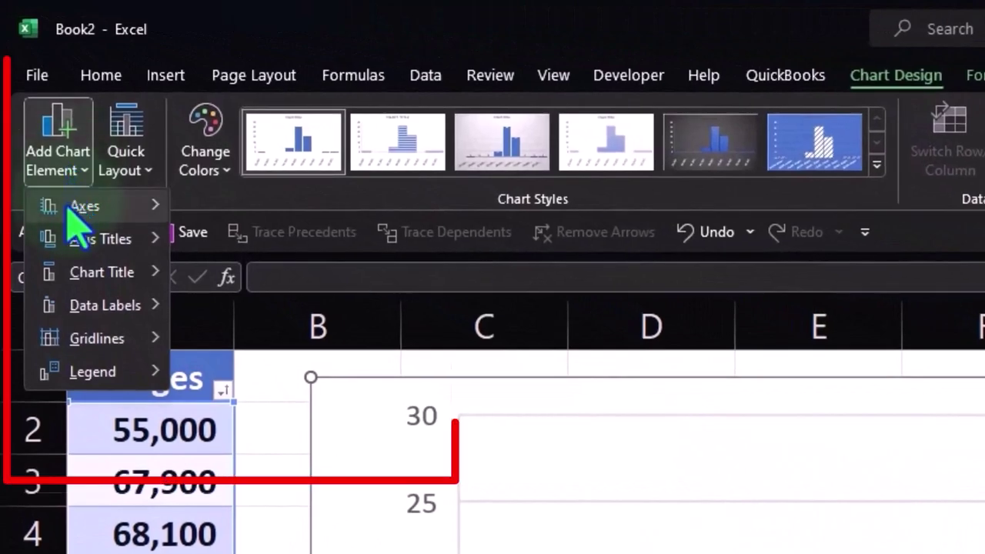
{"action": "mouse_move", "coordinate": [77, 240]}
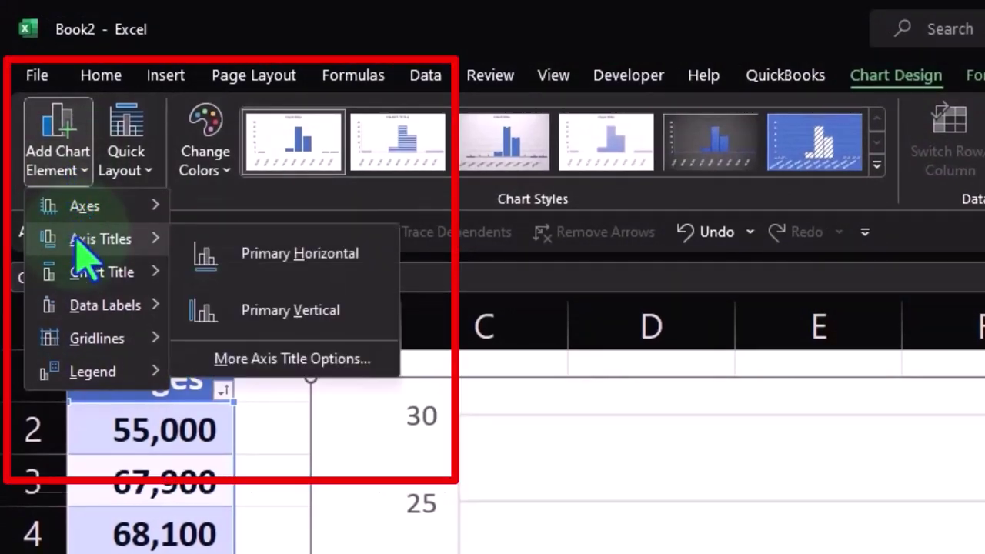
{"action": "mouse_move", "coordinate": [85, 306]}
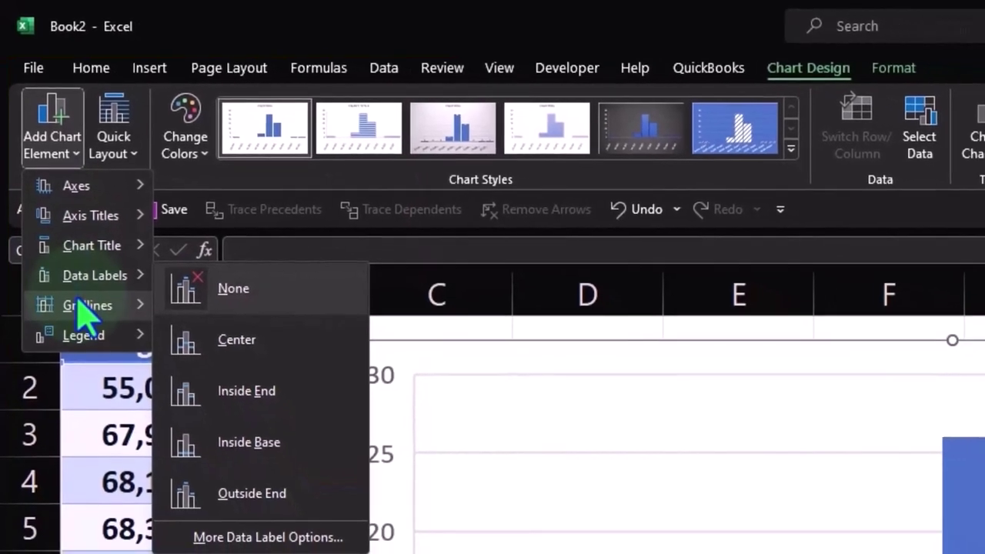
{"action": "left_click", "coordinate": [115, 145]}
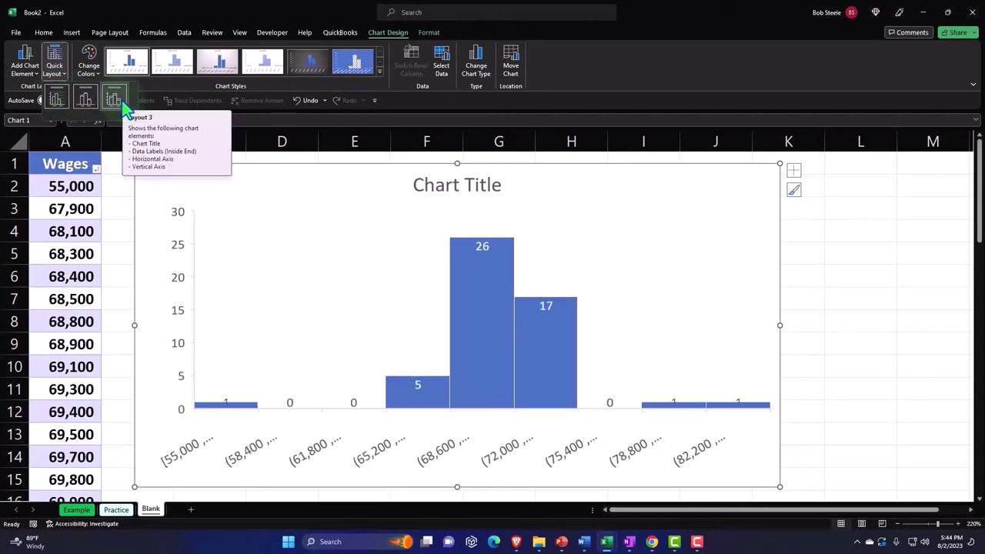
Leave layout and colours unchanged and open Select Data showing the range Blank!$A$2:$A$52.
{"action": "key", "text": "Escape"}
{"action": "left_click", "coordinate": [88, 60]}
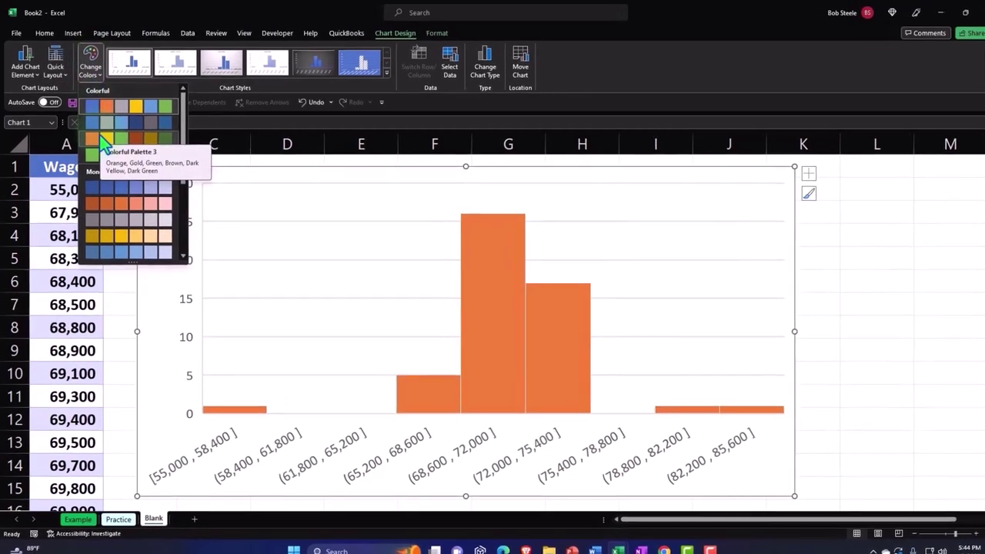
{"action": "left_click", "coordinate": [90, 62]}
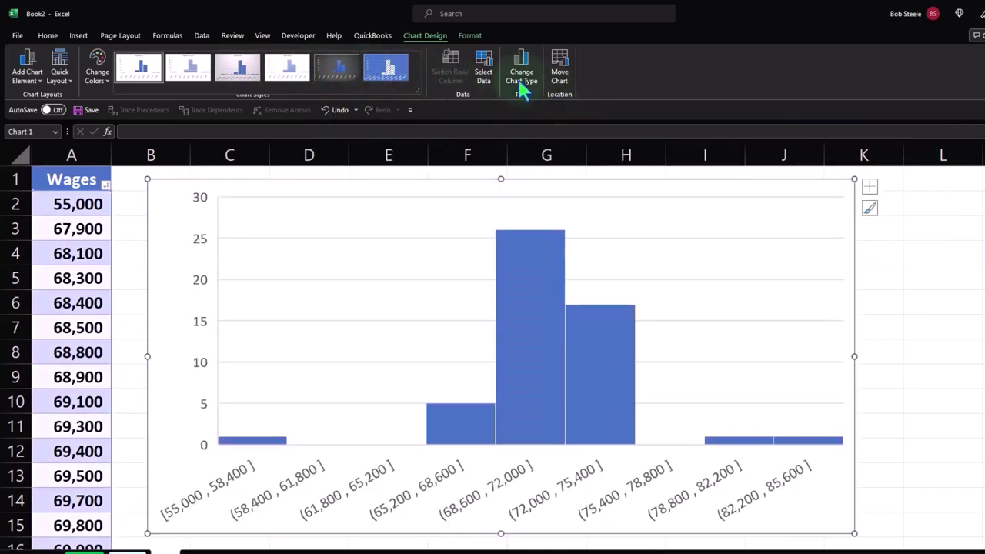
{"action": "left_click", "coordinate": [485, 75]}
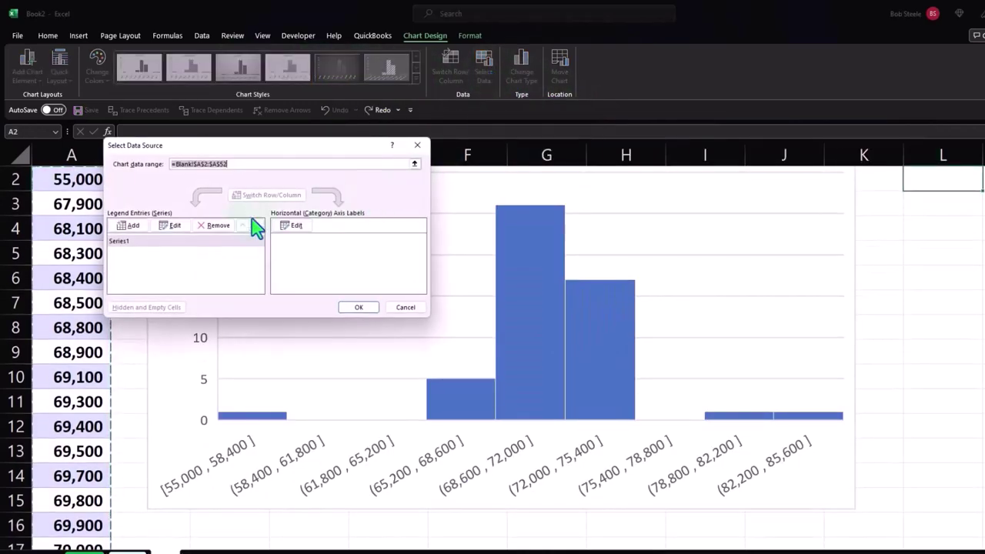